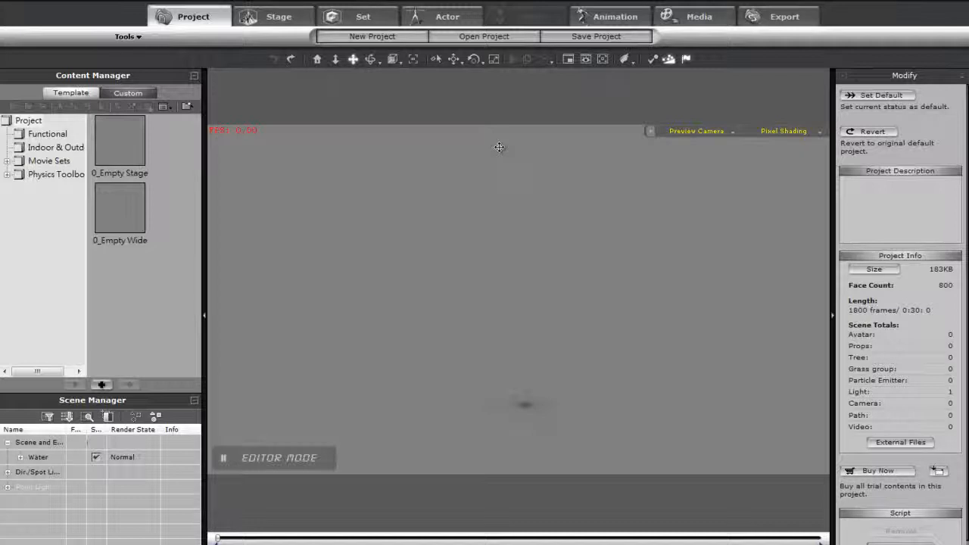
- Load the Jimmy Toon G3 character into the scene and make it perform the Pleased motion
click(429, 18)
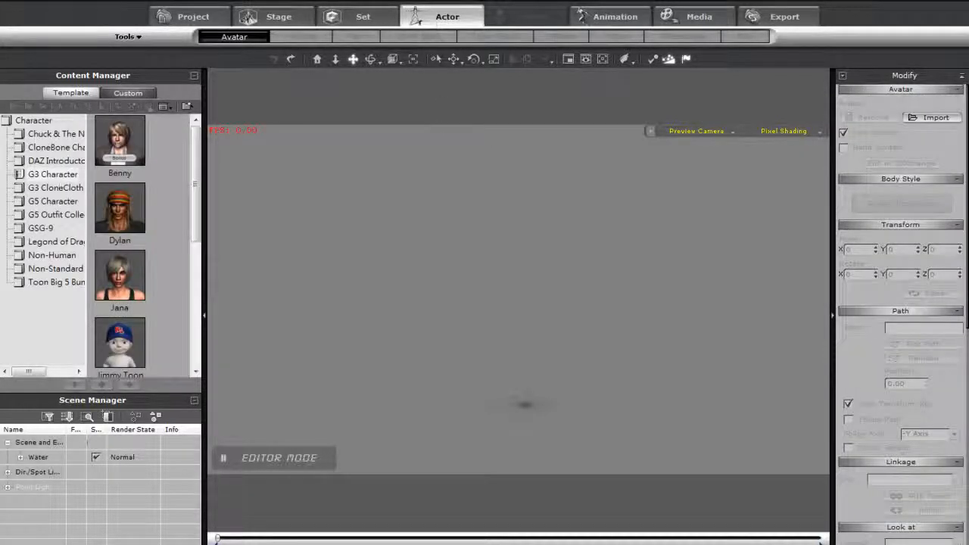
double_click(135, 333)
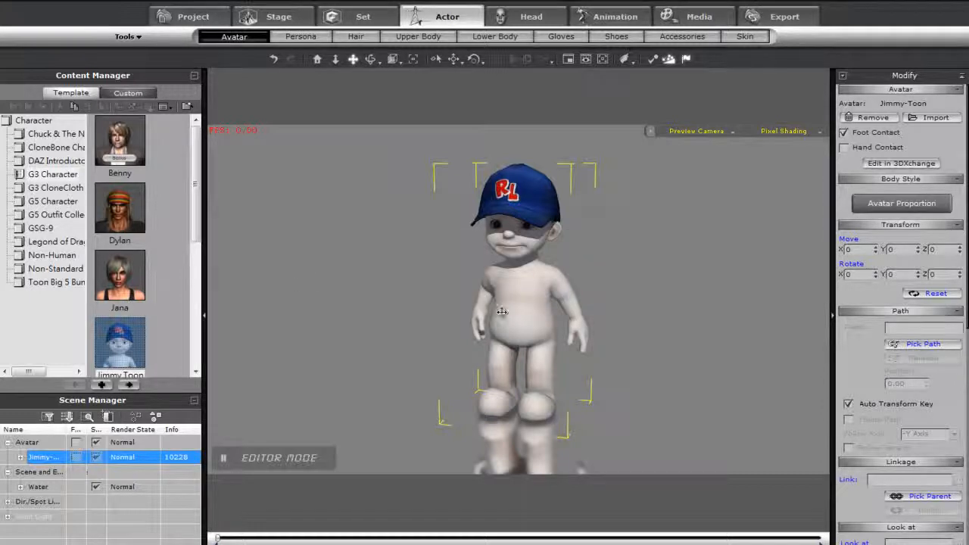
right_click(509, 312)
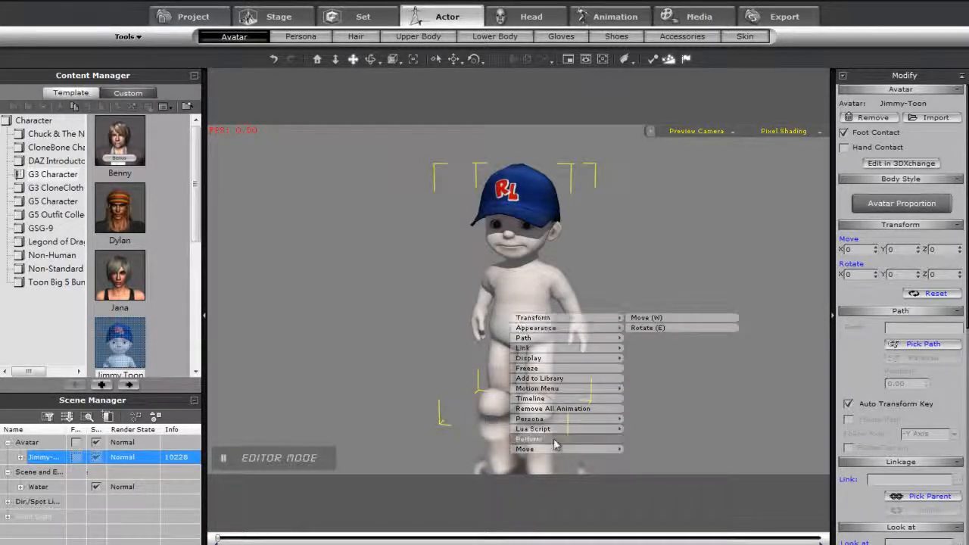
mouse_move(555, 445)
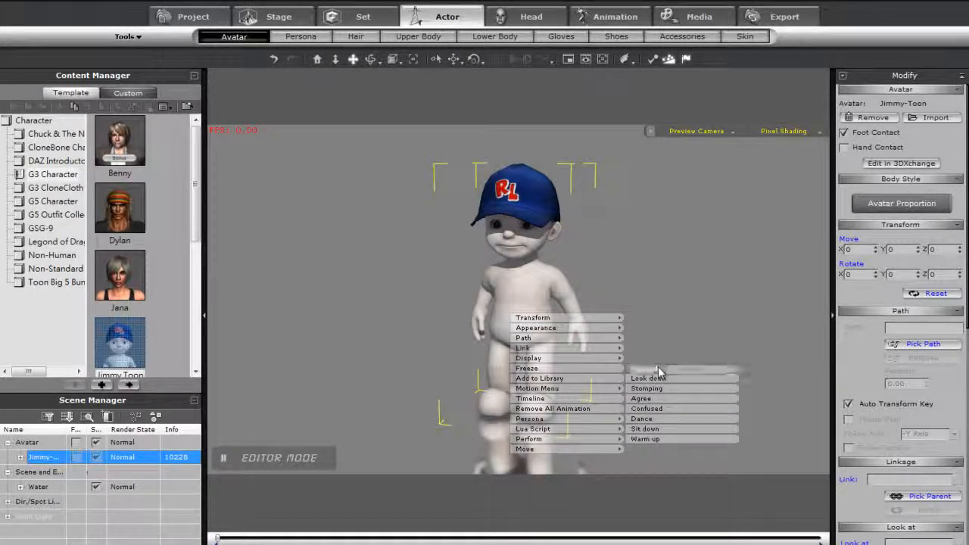
click(657, 369)
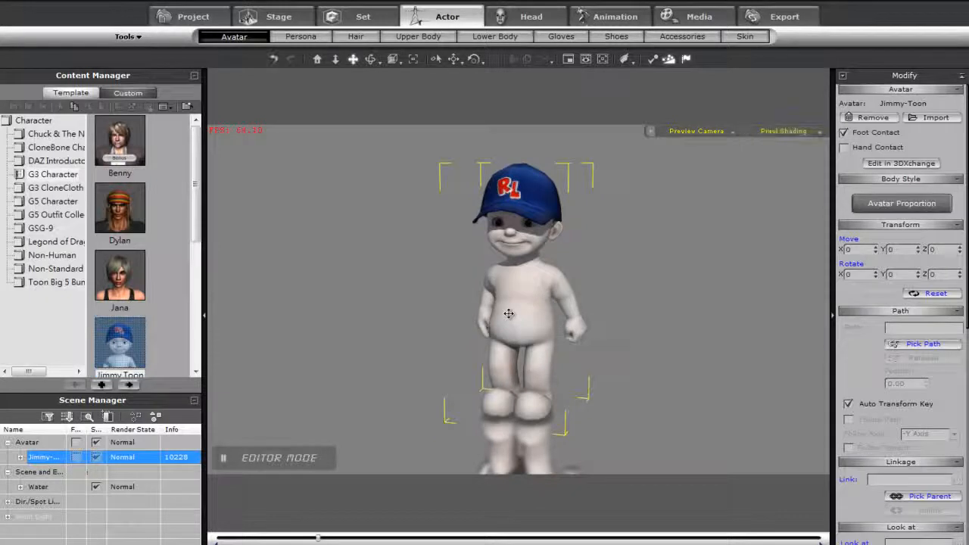
- Make the Jimmy-Toon avatar perform the Agree motion followed by the Dance motion
right_click(509, 313)
mouse_move(569, 442)
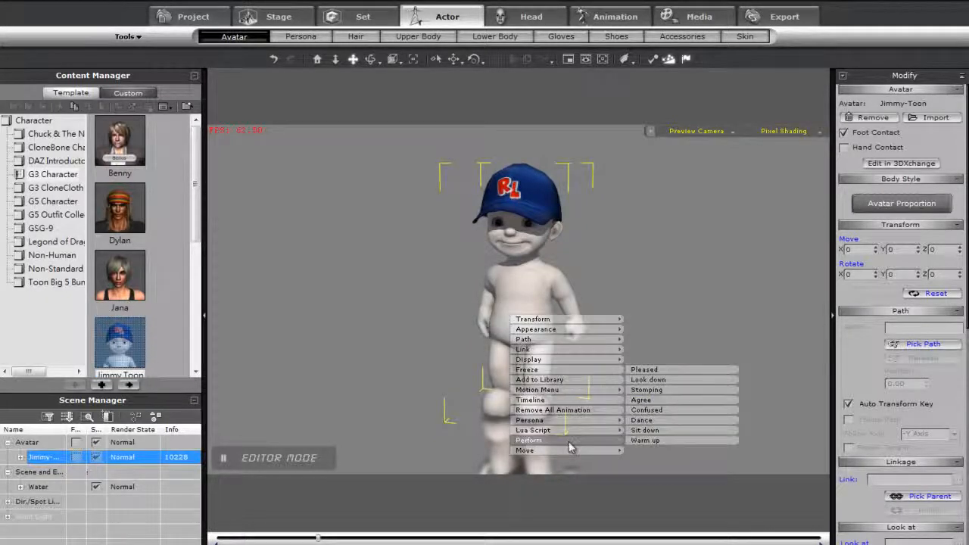
click(658, 399)
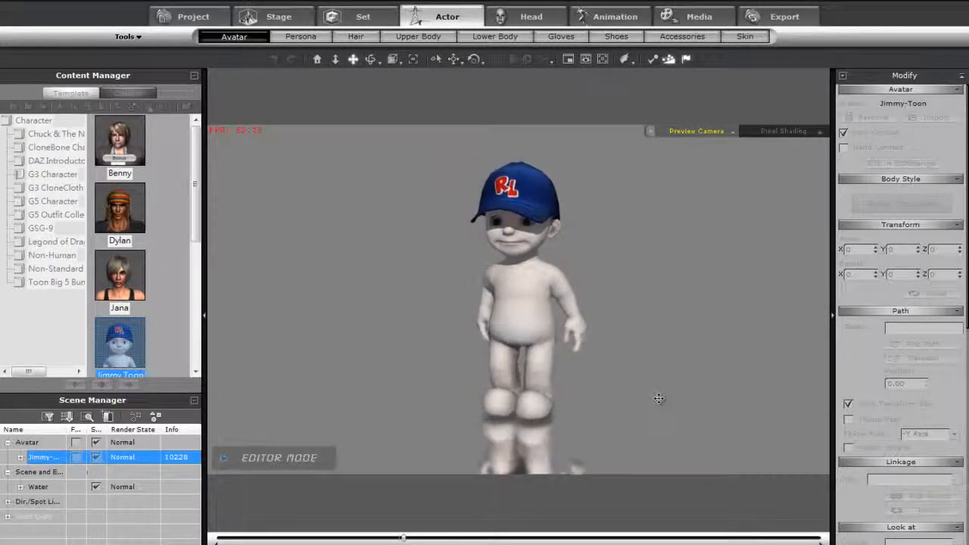
right_click(534, 308)
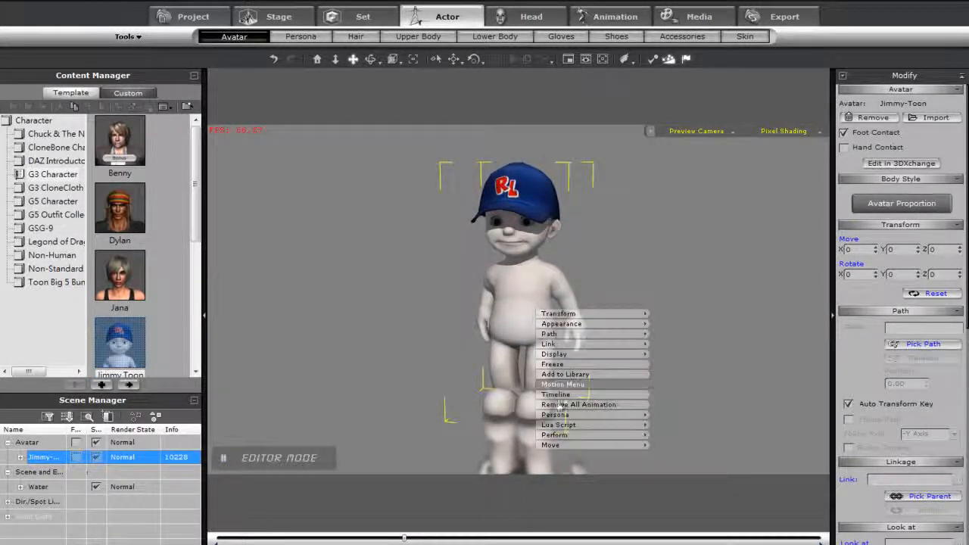
mouse_move(605, 436)
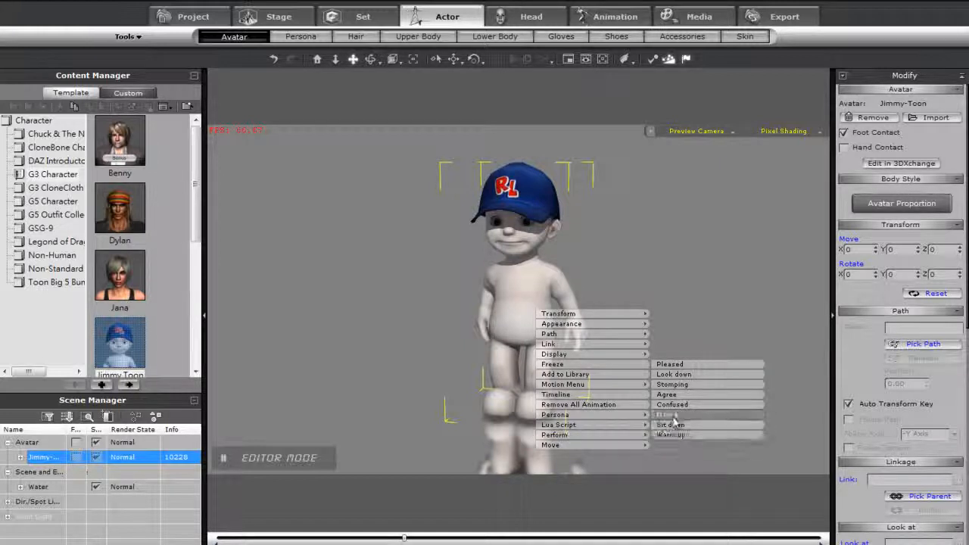
click(672, 414)
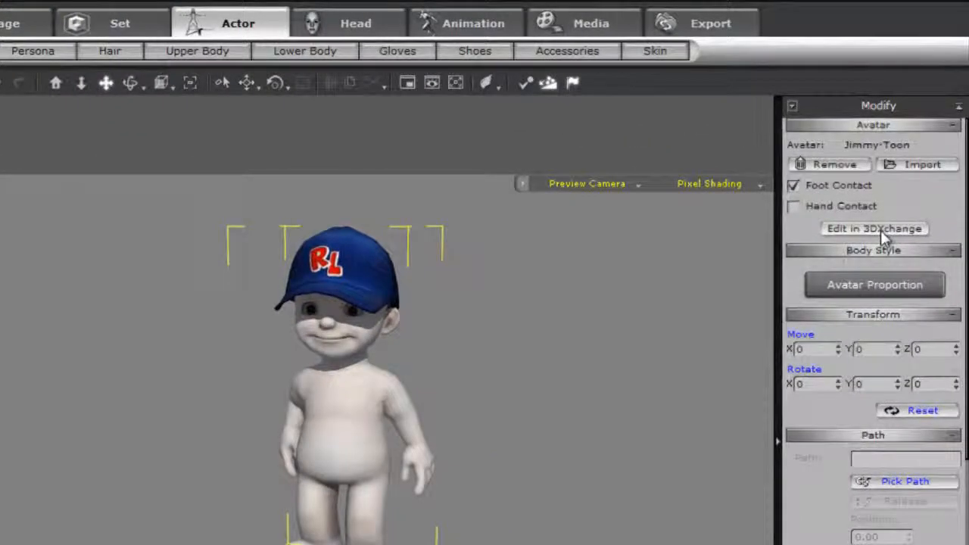
- Send the Jimmy-Toon avatar to 3DXchange for editing and preview the 07_Agree motion from its motion library
click(881, 230)
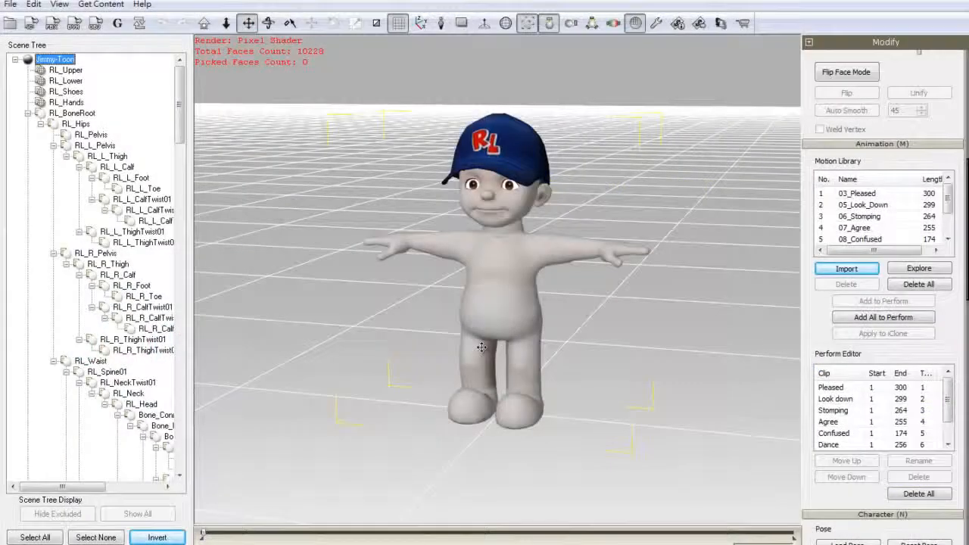
click(870, 227)
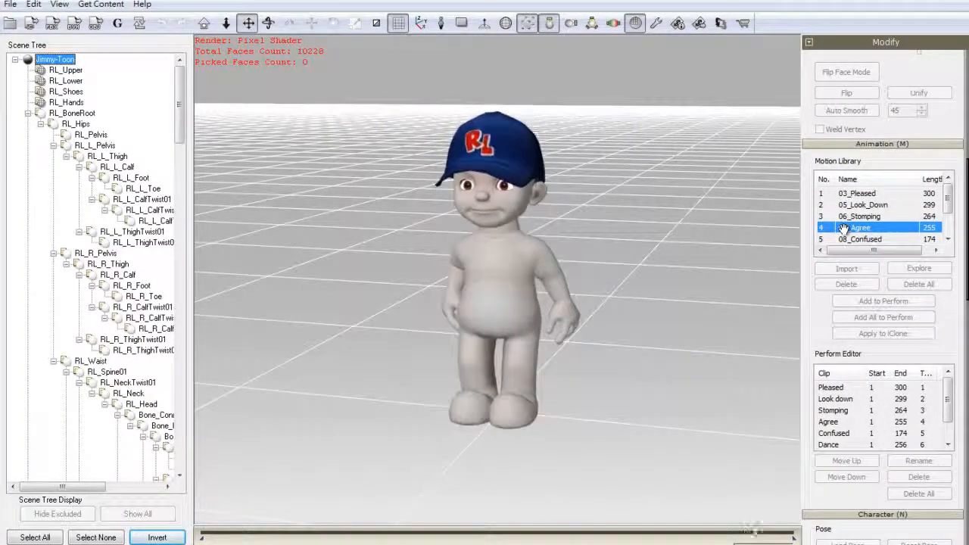
click(720, 230)
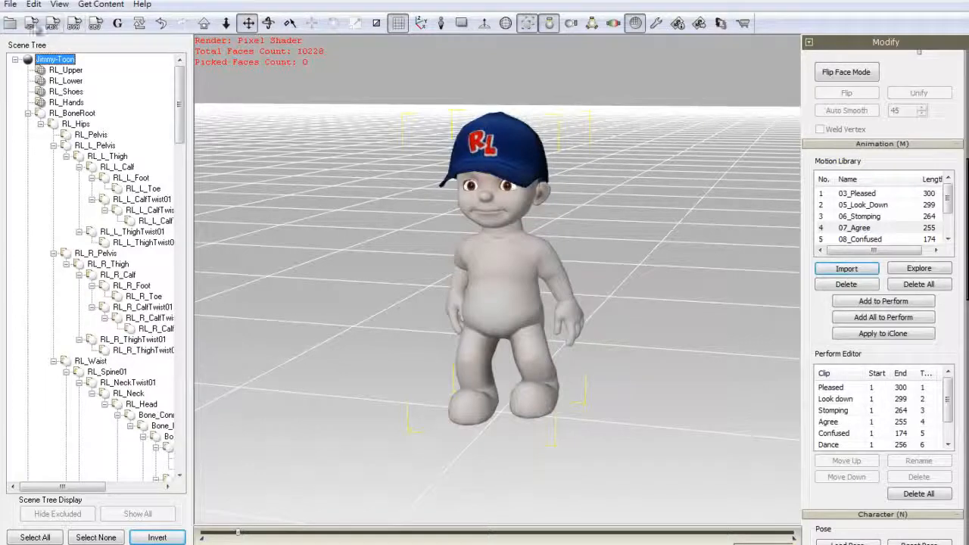
- Export the character's motions as iClone content with Animation included and Geometry excluded, for iClone 5
click(29, 24)
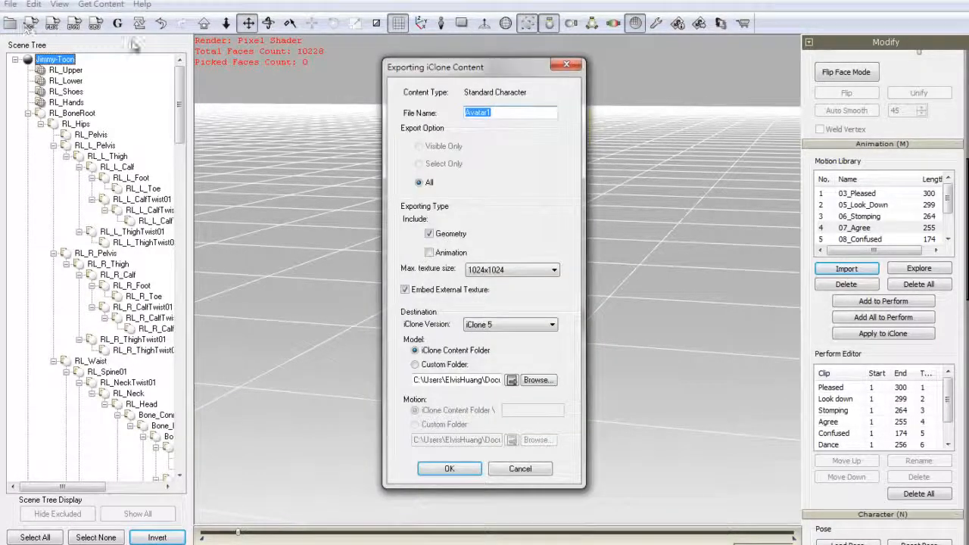
click(429, 253)
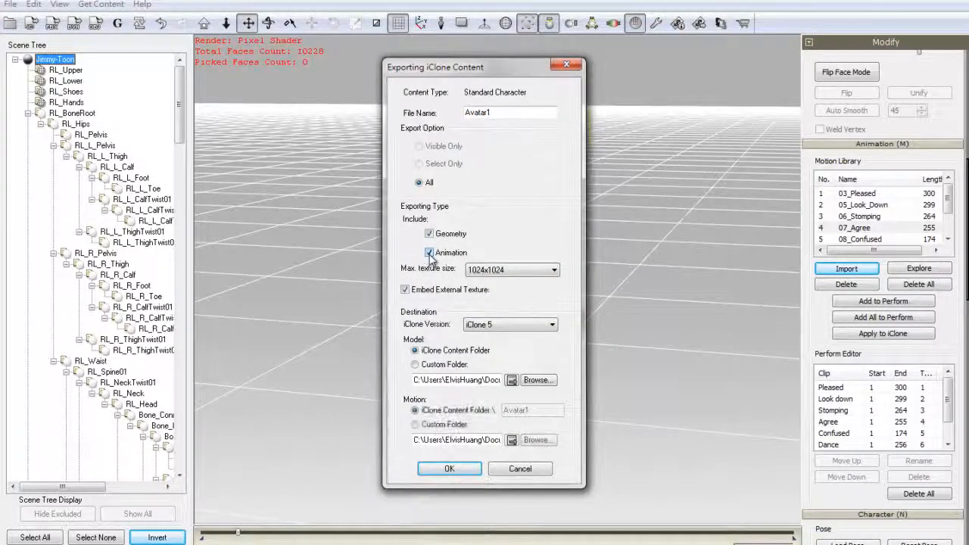
click(429, 234)
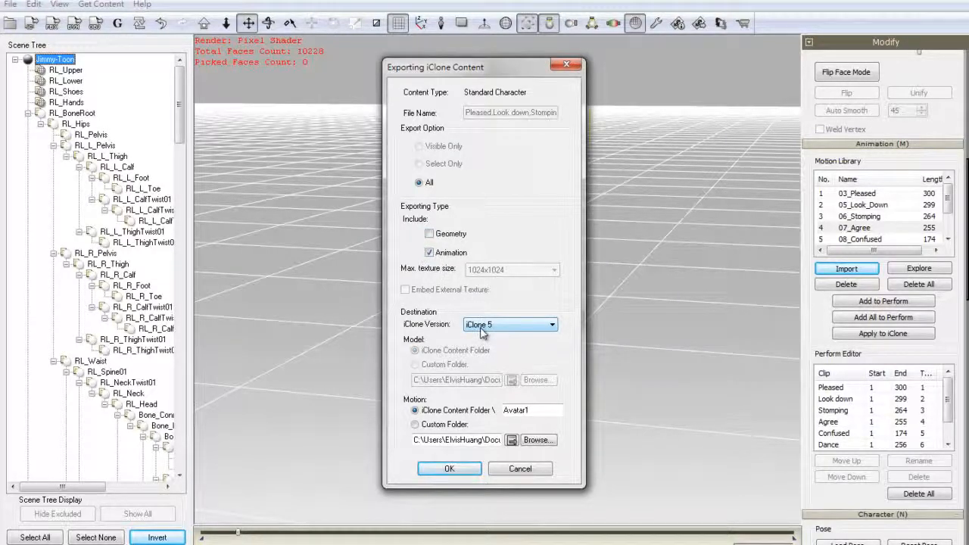
click(463, 471)
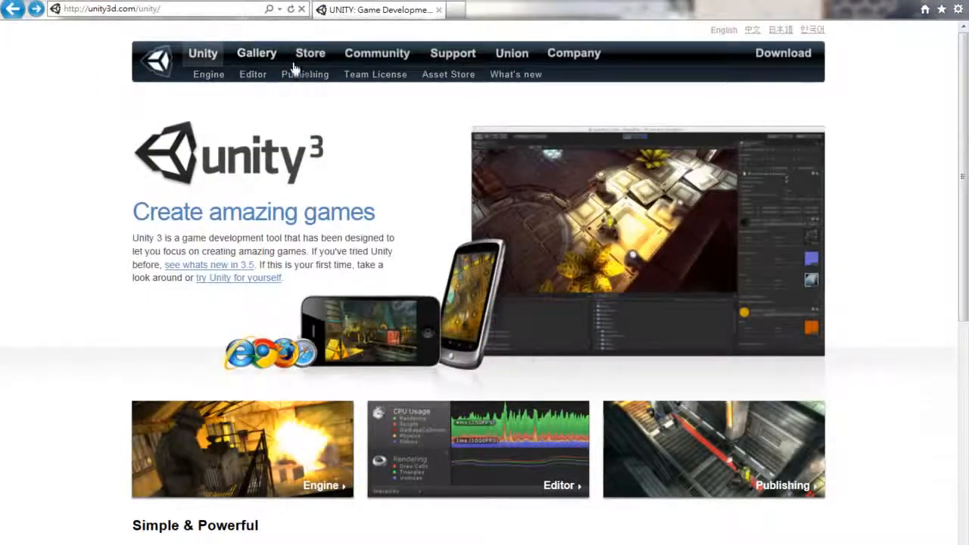
- On the Unity website, open the 3D Platform Game tutorial from the support resources
click(452, 54)
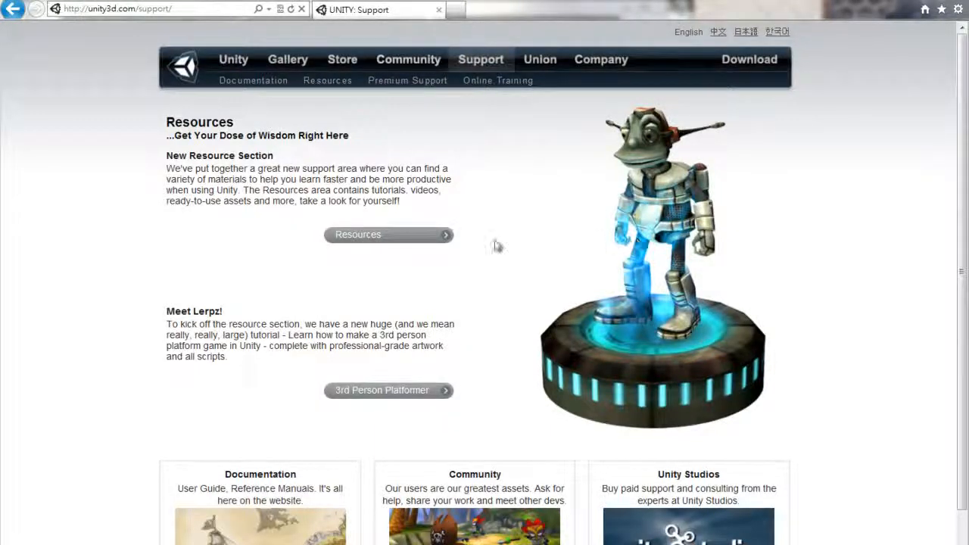
click(417, 235)
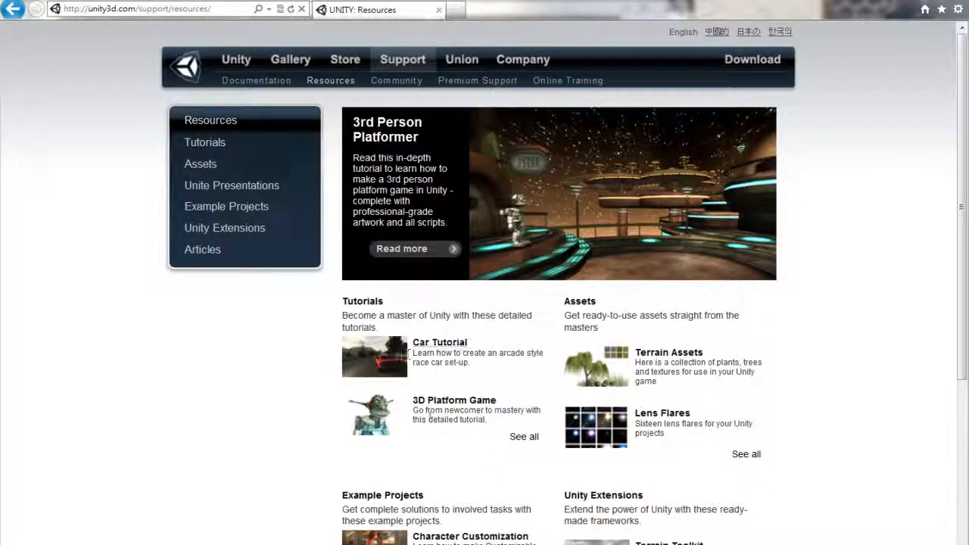
click(522, 438)
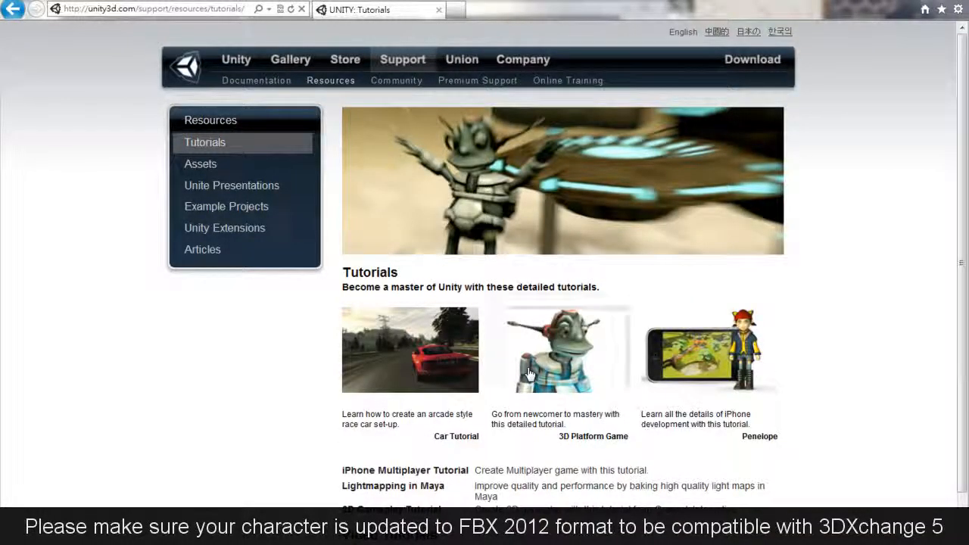
click(529, 374)
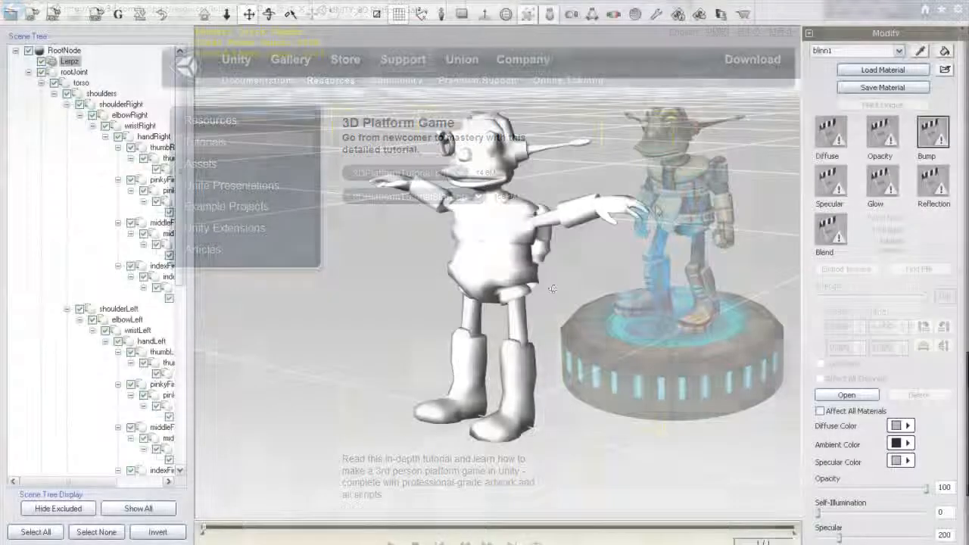
- Load the FbxTemp_0001 image as the Diffuse texture of the robot's blinn1 material
middle_drag(552, 289, 681, 274)
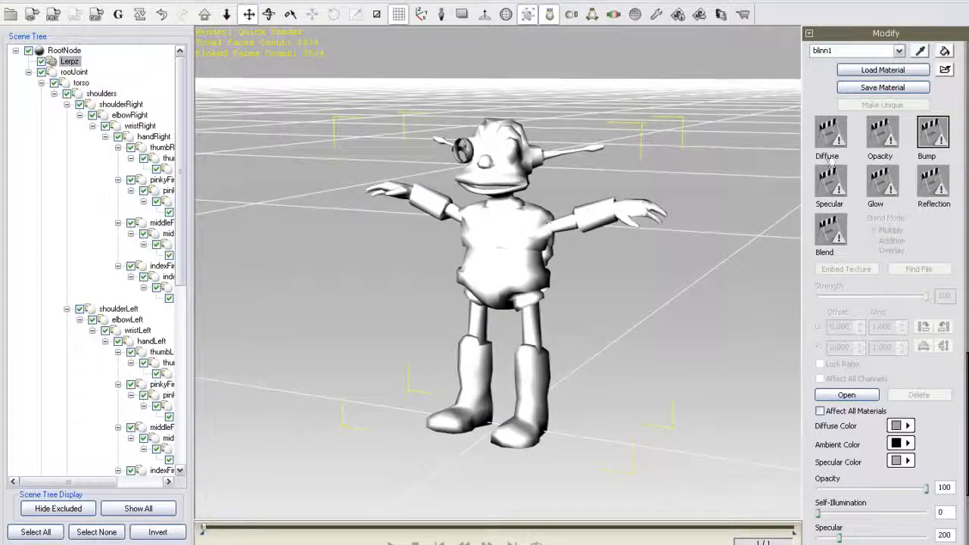
double_click(836, 144)
click(589, 129)
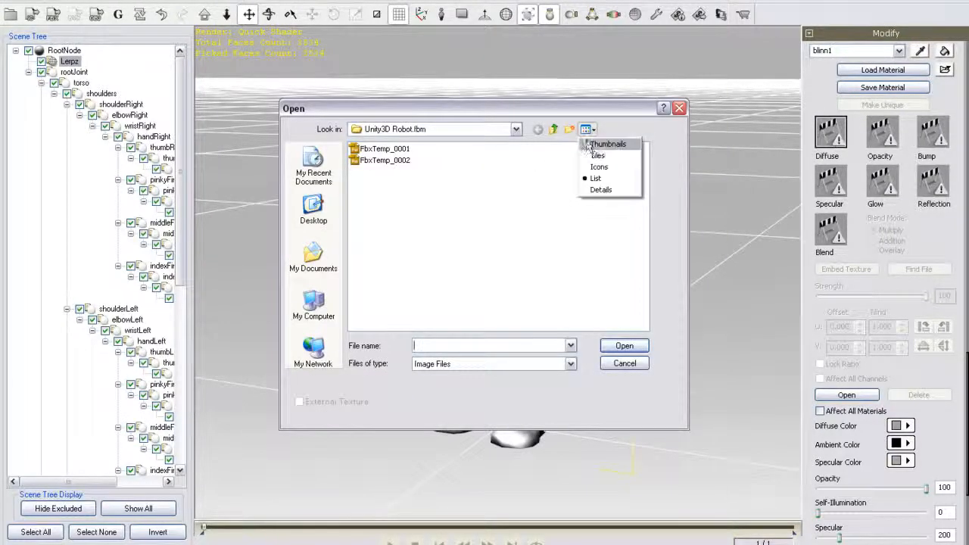
click(601, 140)
click(410, 178)
click(624, 346)
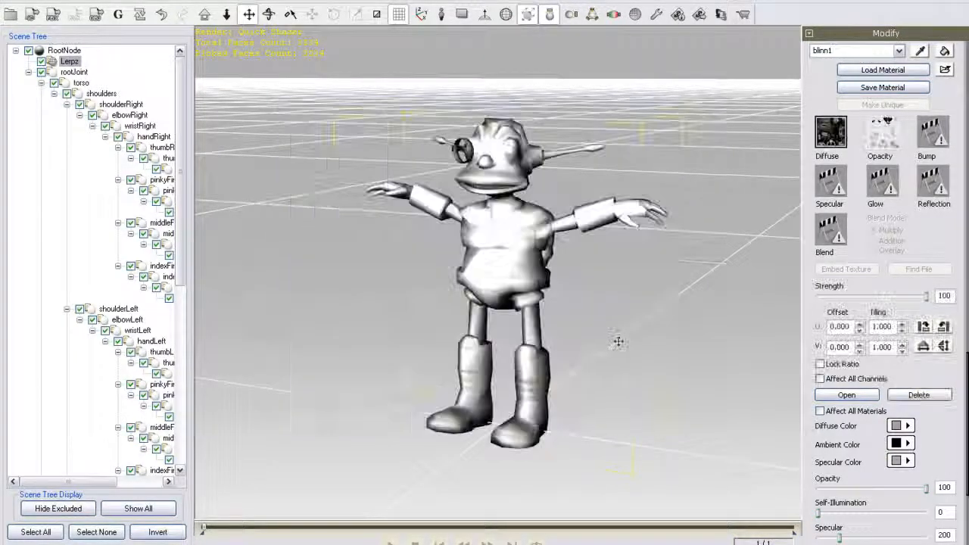
- Delete the material's Opacity texture and load FbxTemp_0002 as its Bump texture
click(882, 137)
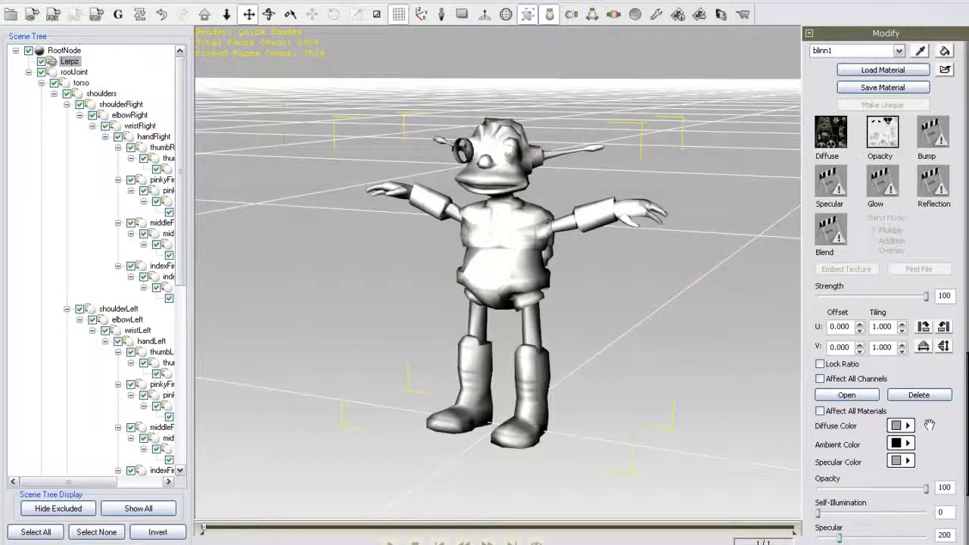
click(918, 395)
double_click(932, 134)
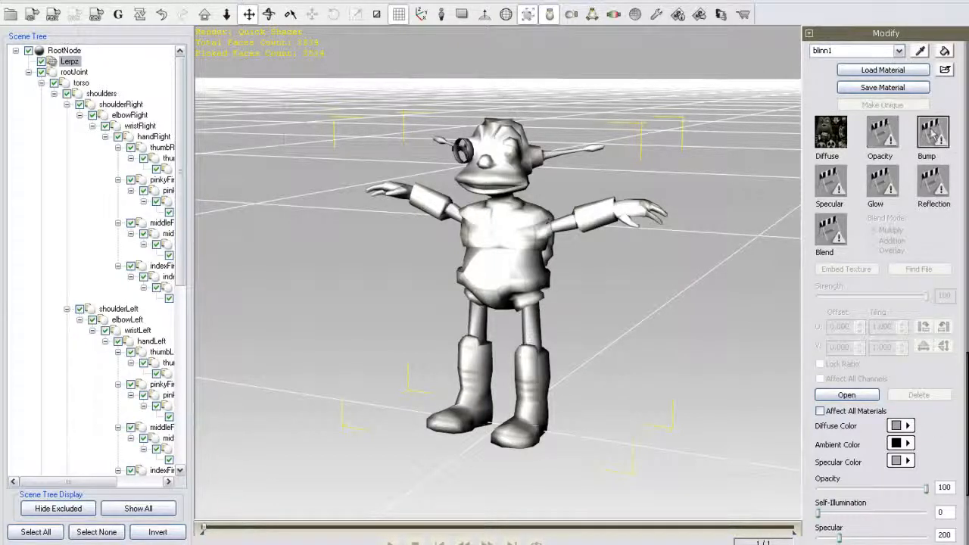
click(586, 128)
click(594, 144)
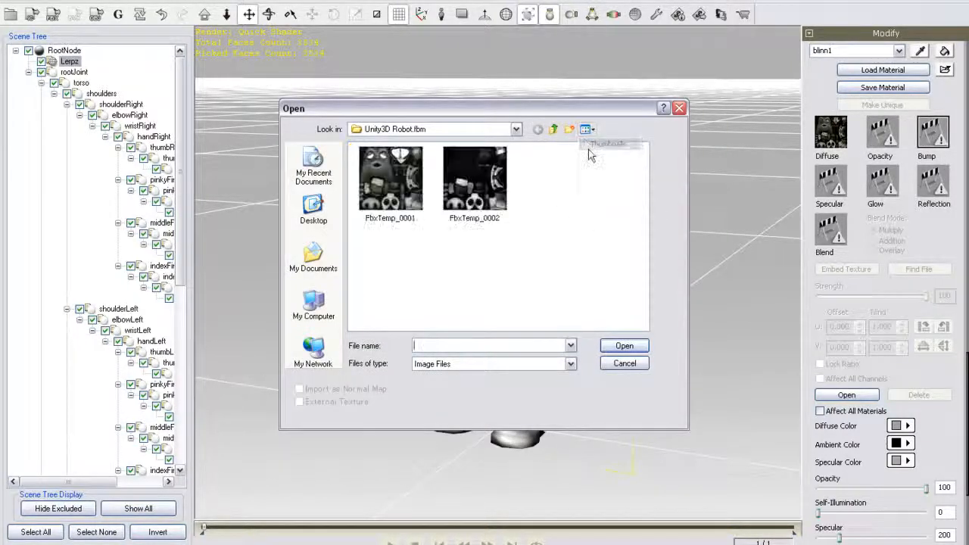
click(475, 177)
click(624, 345)
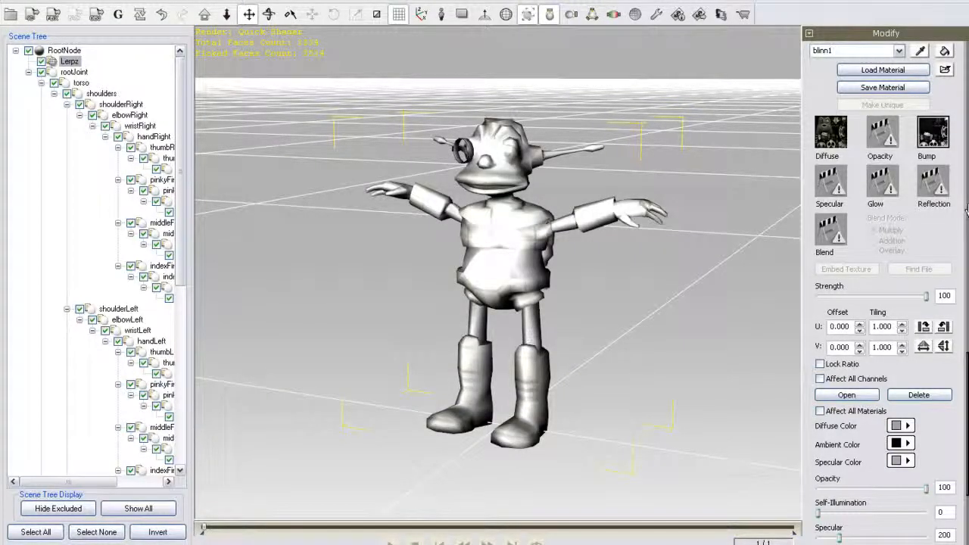
- Set the blinn1 material's diffuse, ambient and specular colors to pure white (RGB 255, 255, 255)
scroll(961, 227, down, 3)
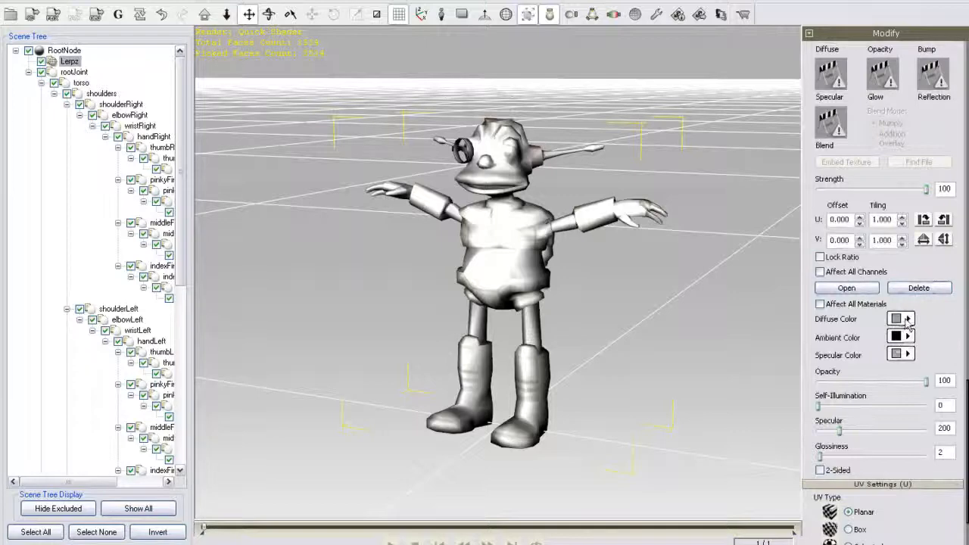
click(908, 320)
drag(631, 229, 625, 185)
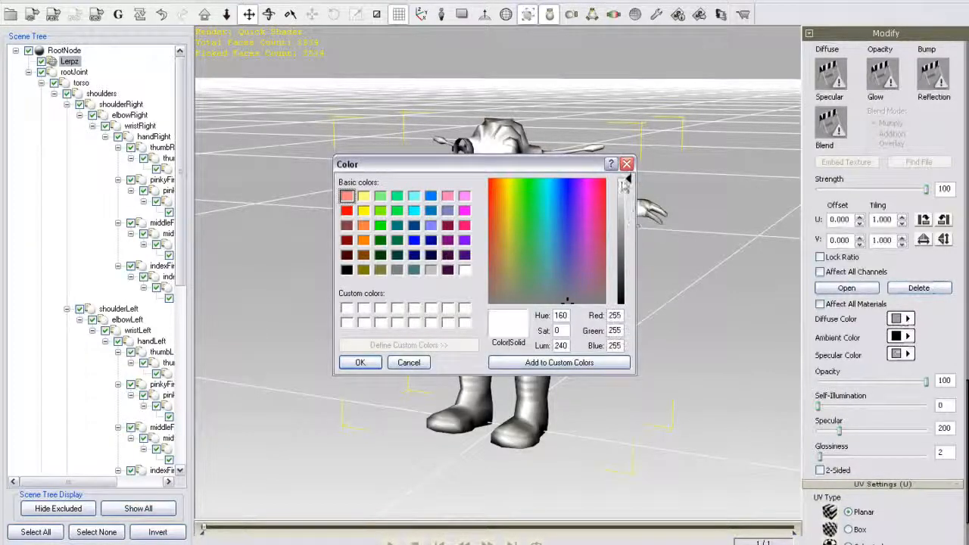
click(361, 363)
click(907, 337)
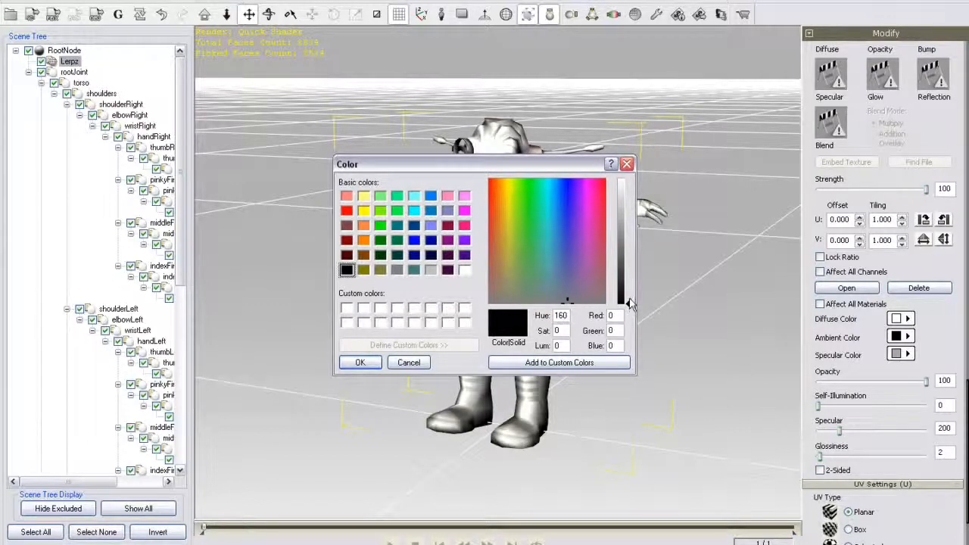
drag(628, 301, 633, 182)
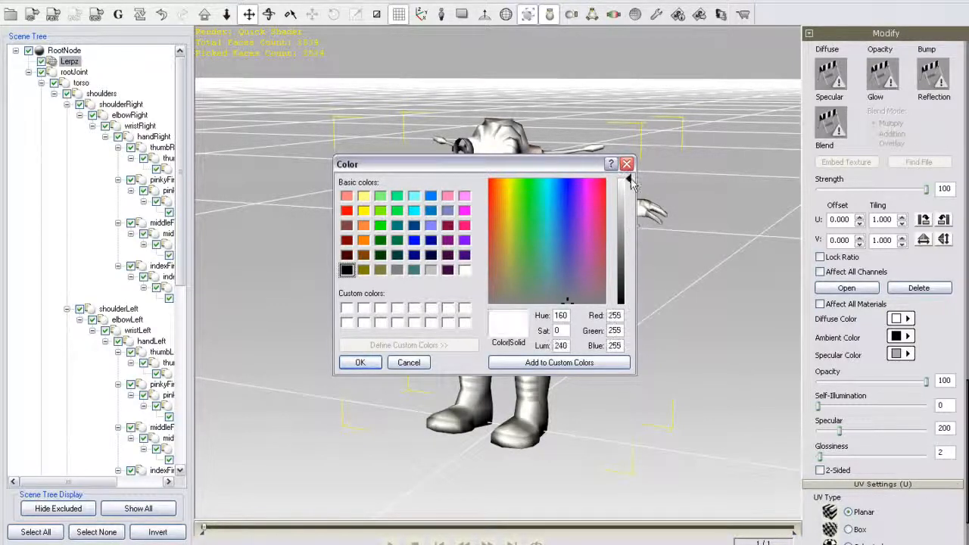
click(361, 363)
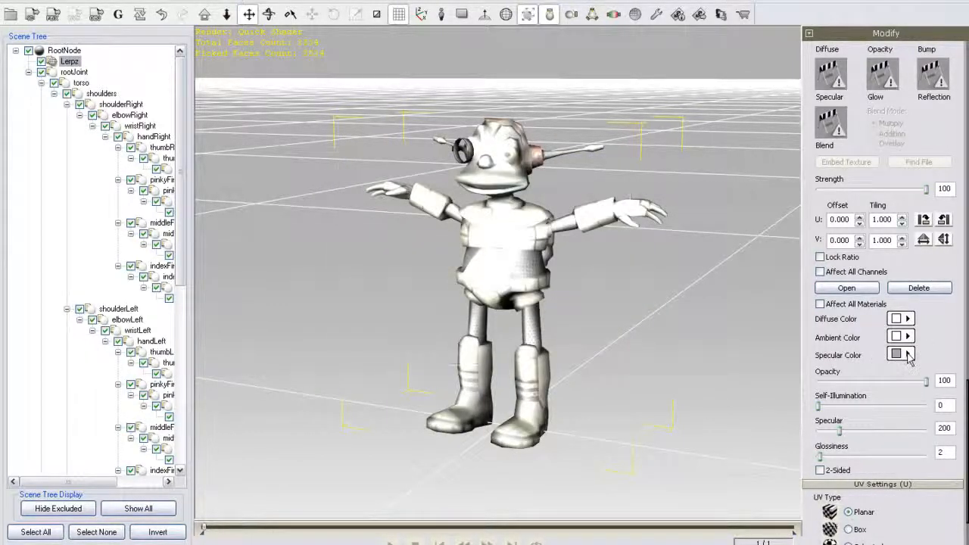
click(907, 355)
drag(629, 223, 629, 179)
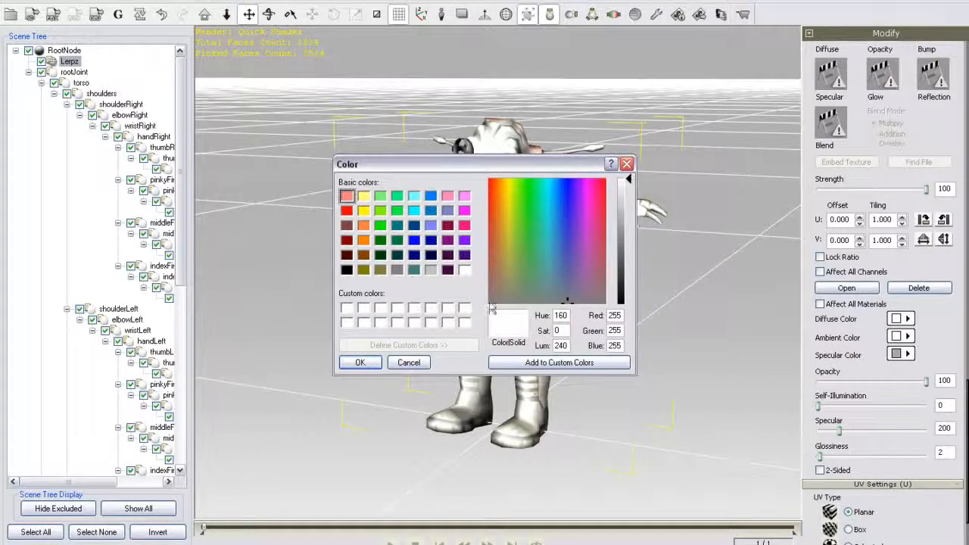
click(361, 364)
- Set the material's self-illumination to 100 and its specular to 37
drag(960, 195, 964, 241)
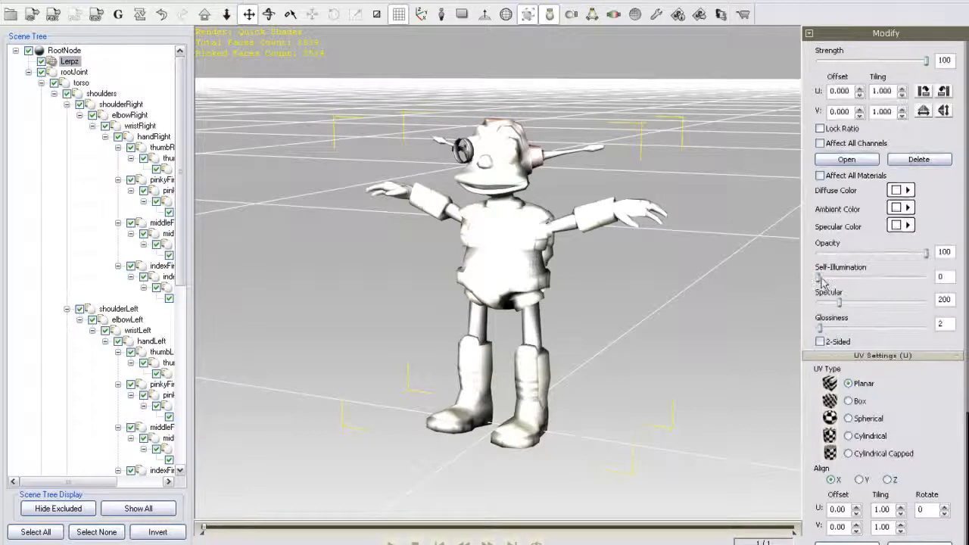
drag(821, 282, 943, 278)
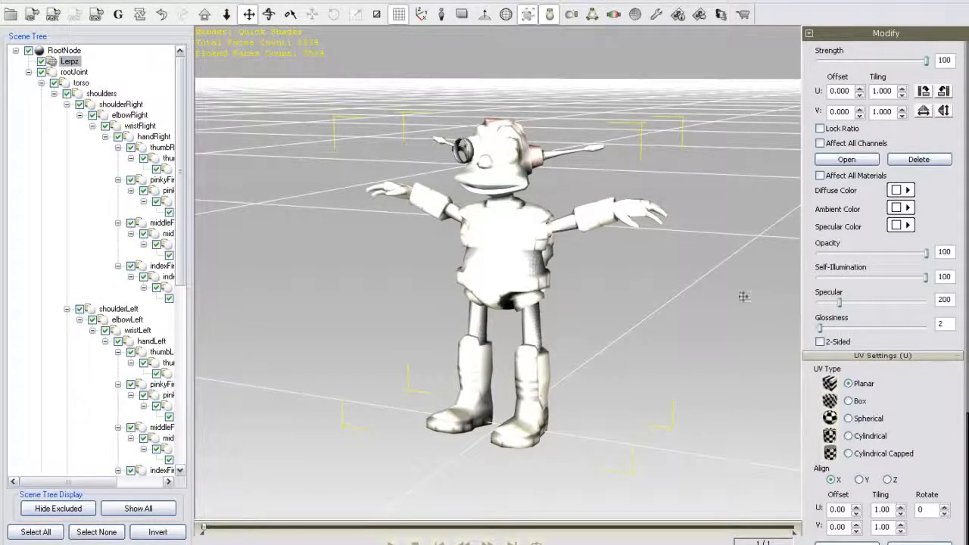
drag(839, 303, 822, 304)
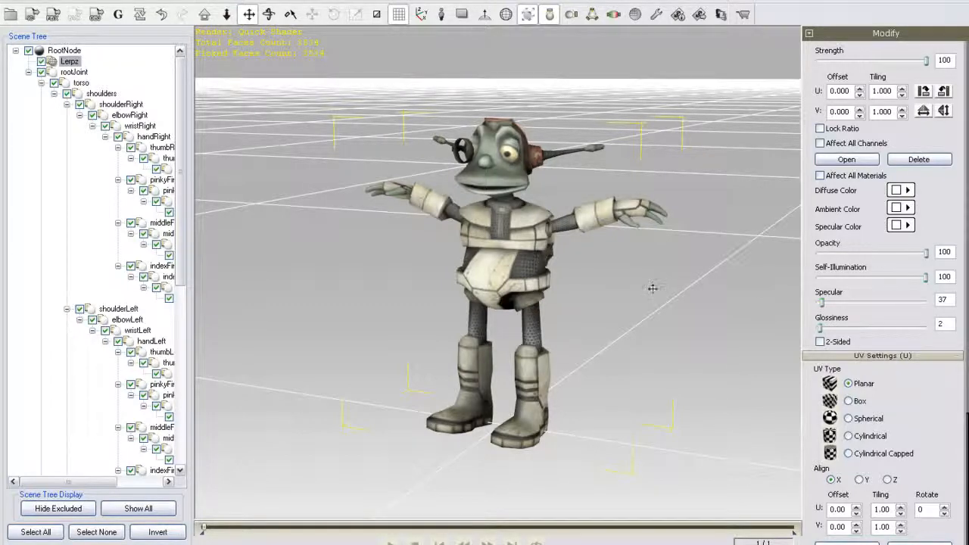
drag(651, 288, 739, 290)
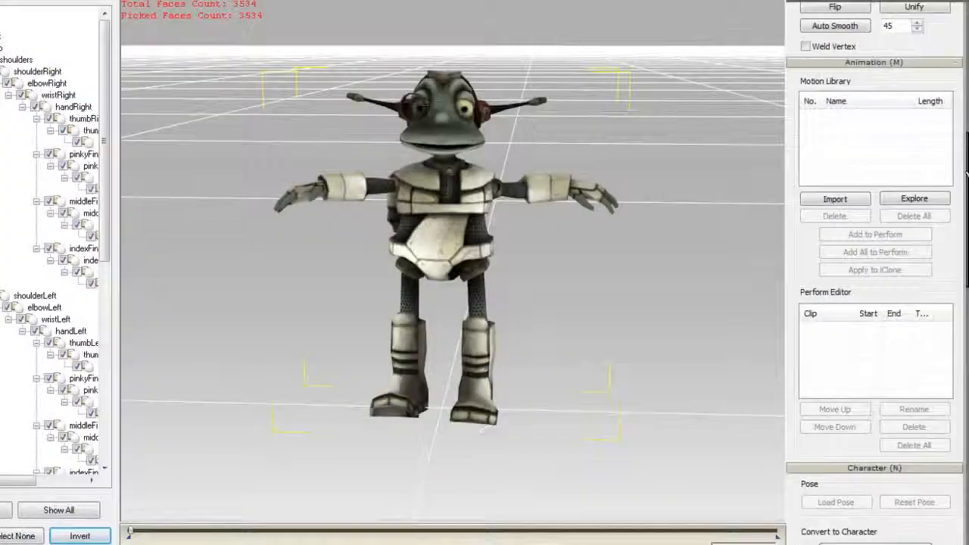
- Start converting the robot to a non-standard character and map its hip and spine bones
scroll(848, 513, down, 3)
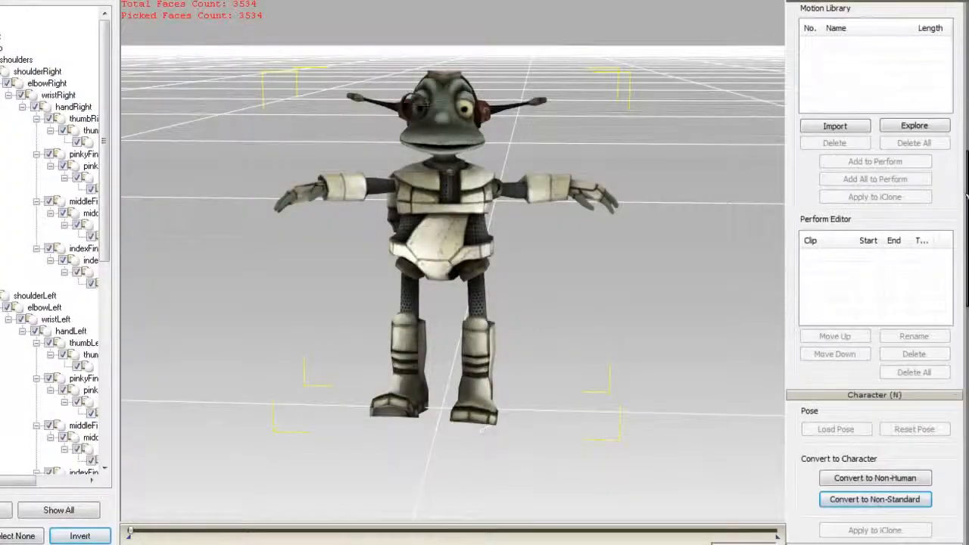
click(853, 500)
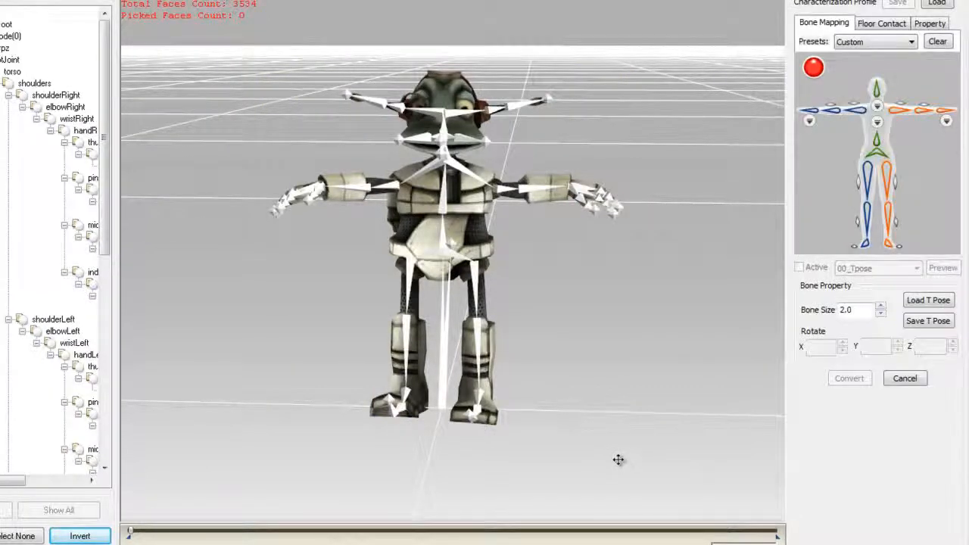
click(872, 158)
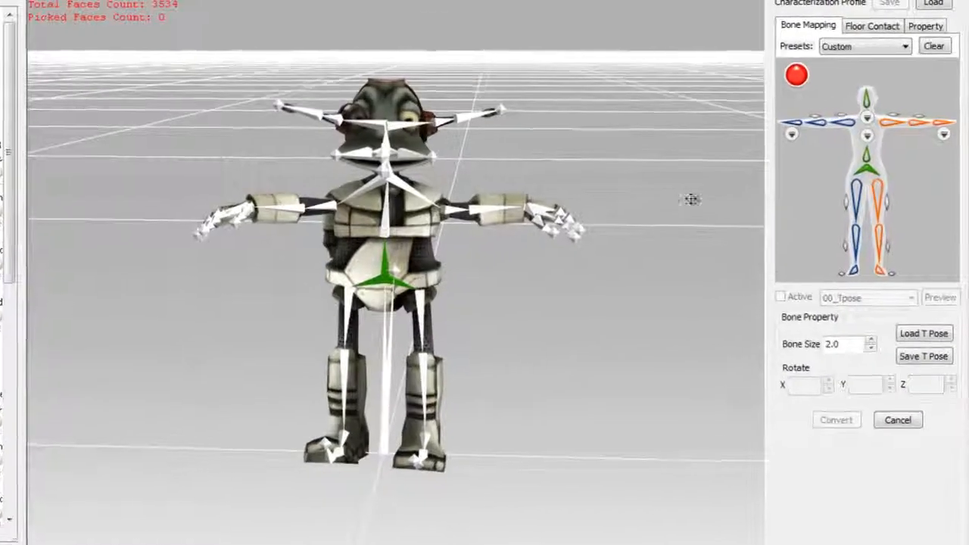
click(864, 161)
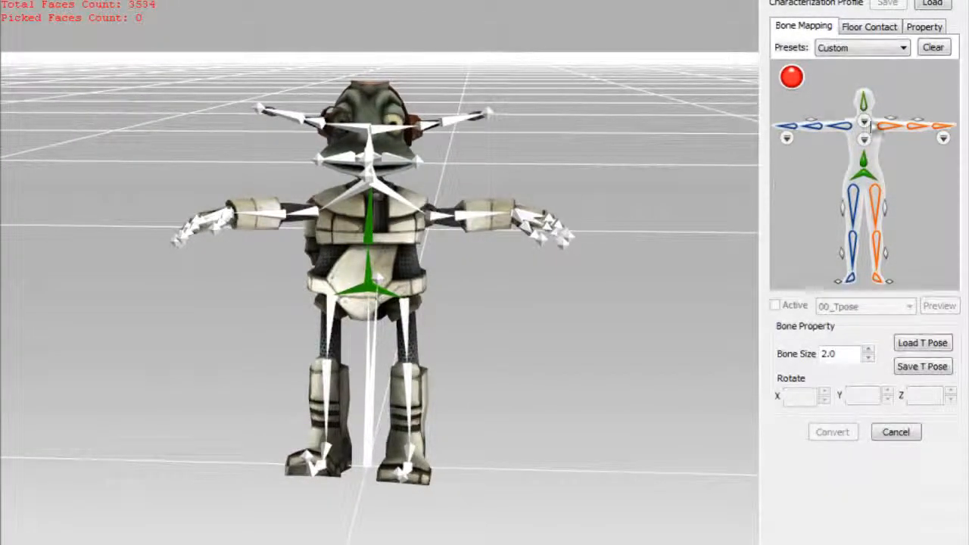
- Map the robot's first neck bone and its head bone in the characterization profile
click(867, 132)
click(864, 250)
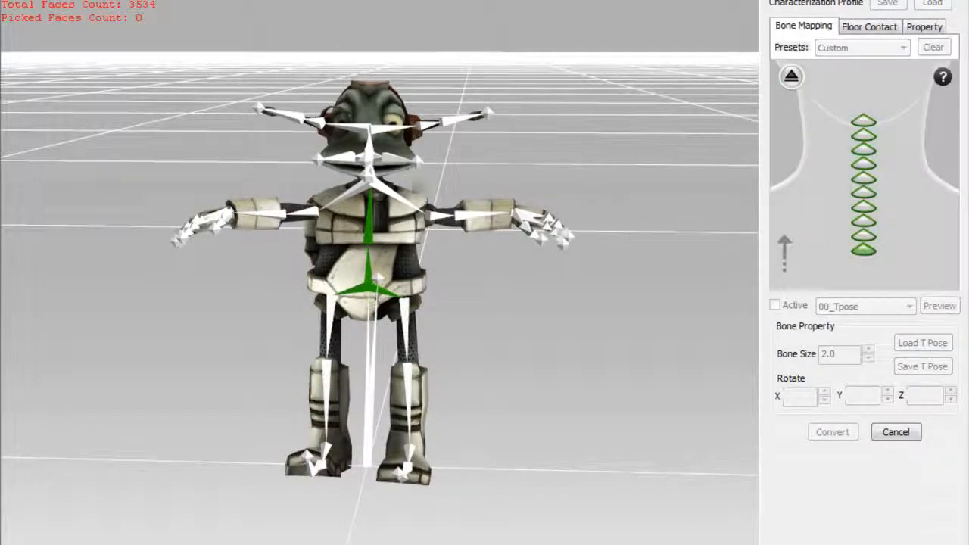
click(380, 188)
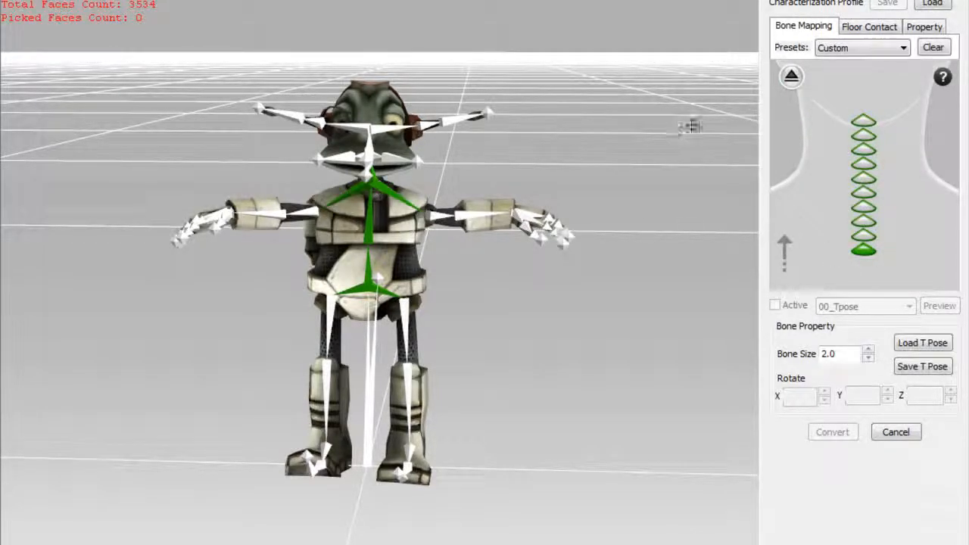
click(793, 80)
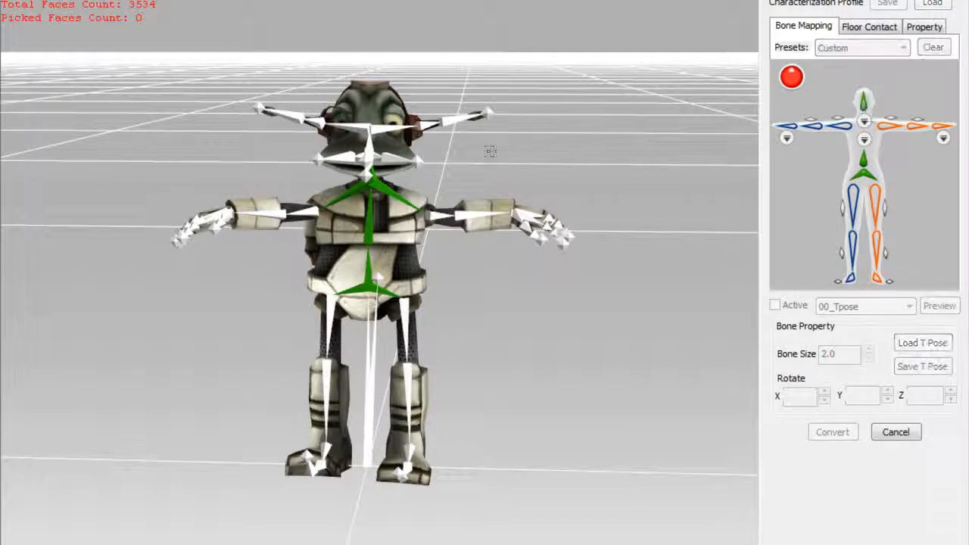
click(368, 143)
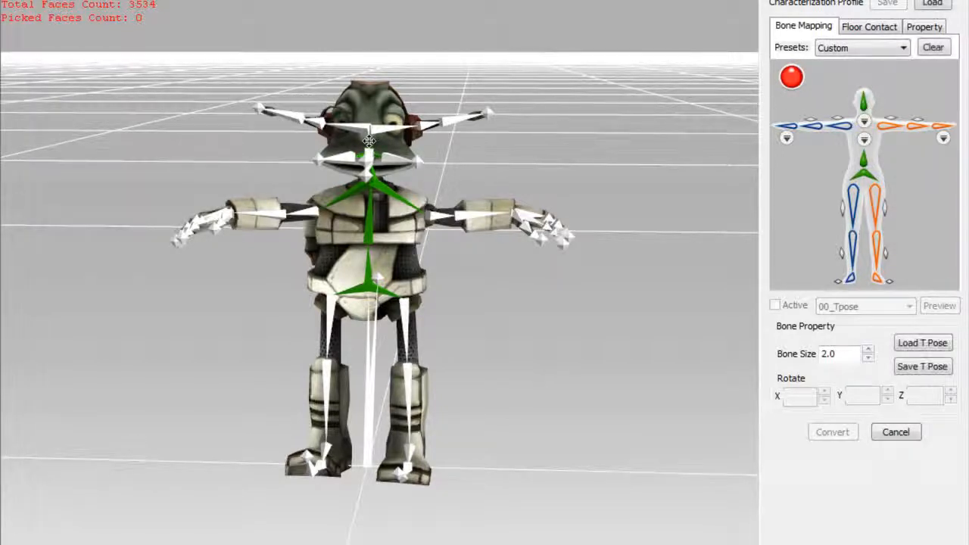
- Map the robot's left upper arm, forearm and hand bones
click(433, 213)
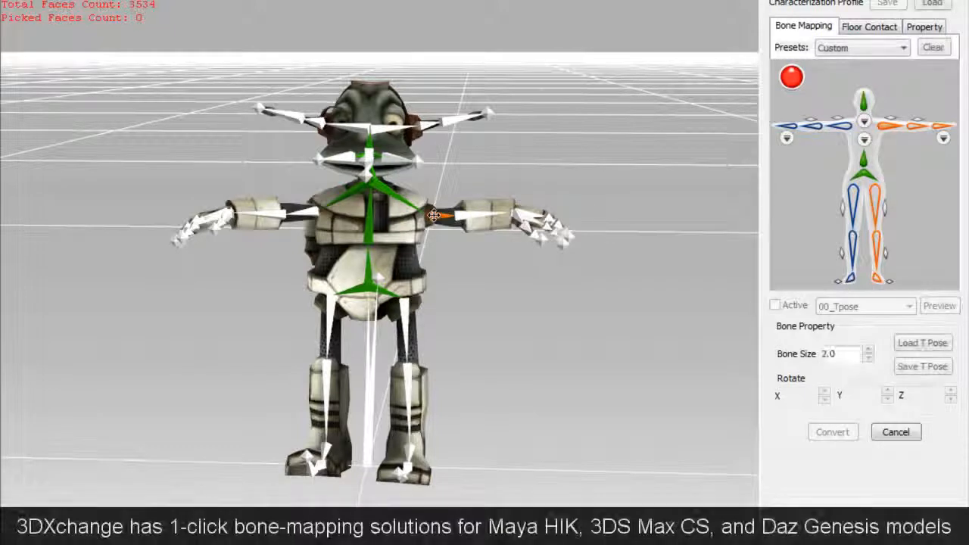
click(919, 134)
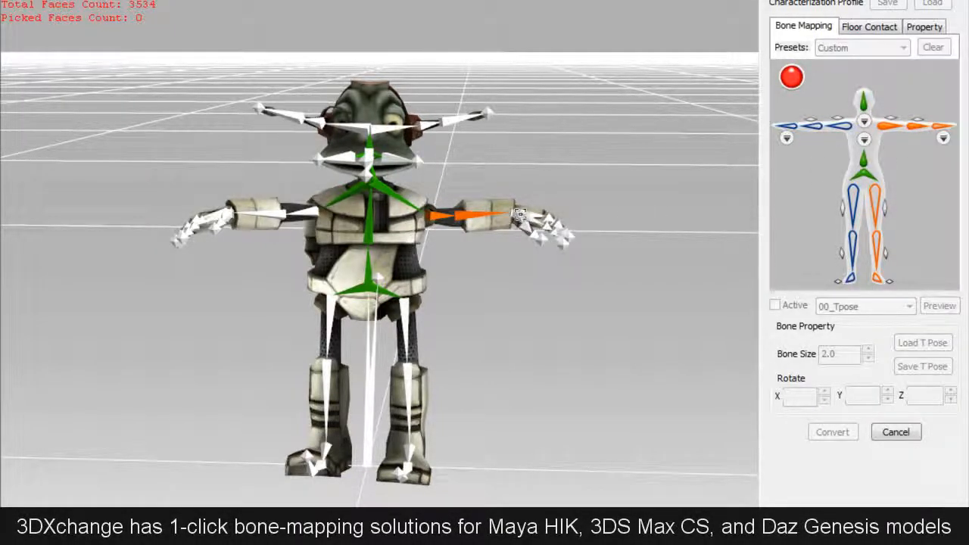
click(519, 214)
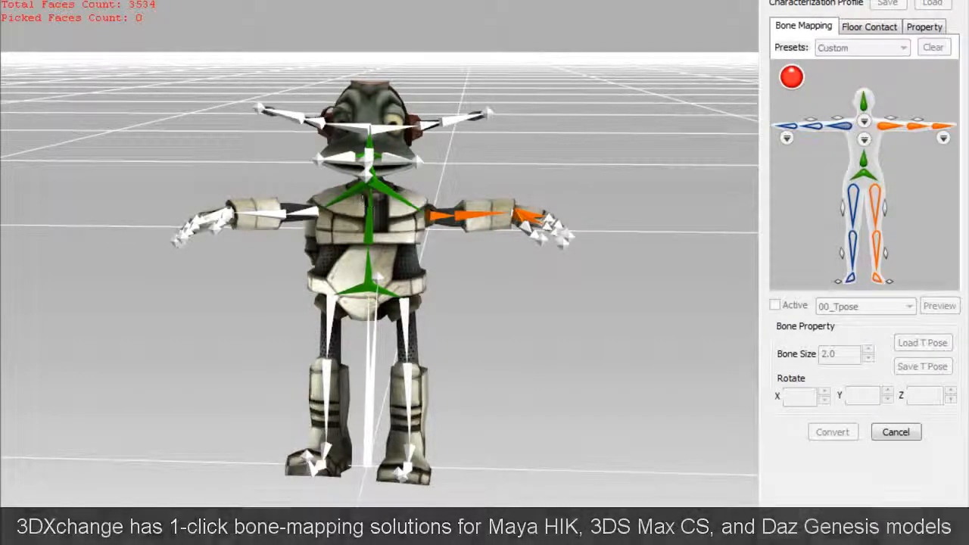
- Map the robot's right upper arm, forearm and hand bones
click(307, 214)
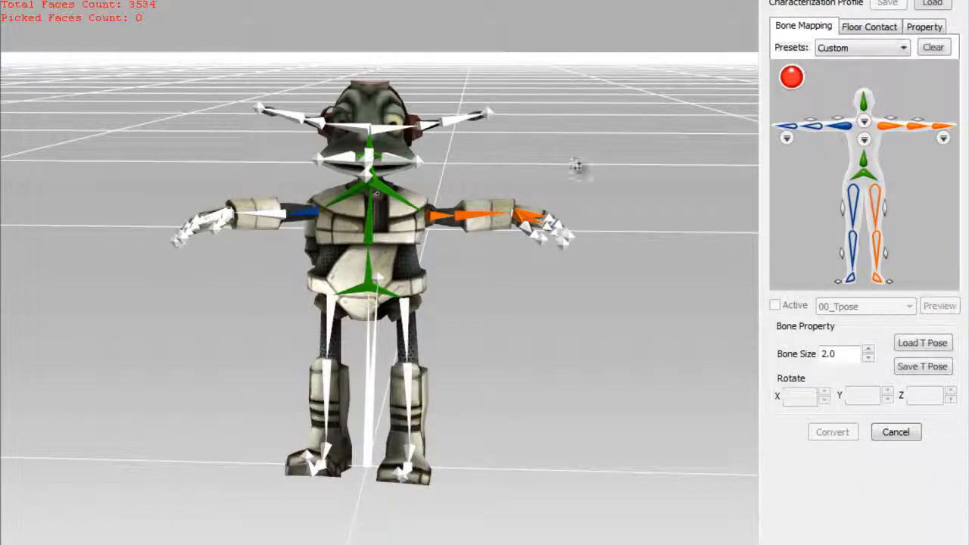
click(823, 133)
click(269, 215)
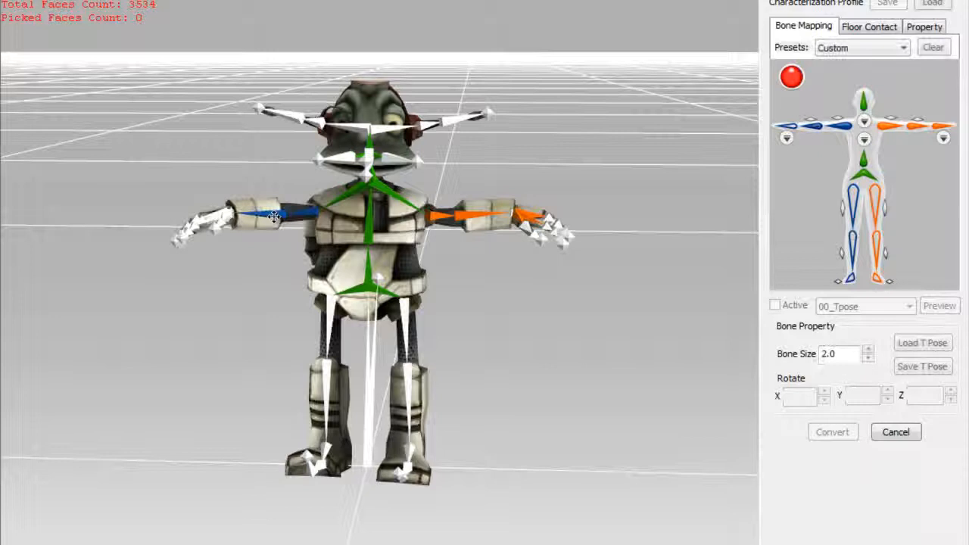
click(792, 135)
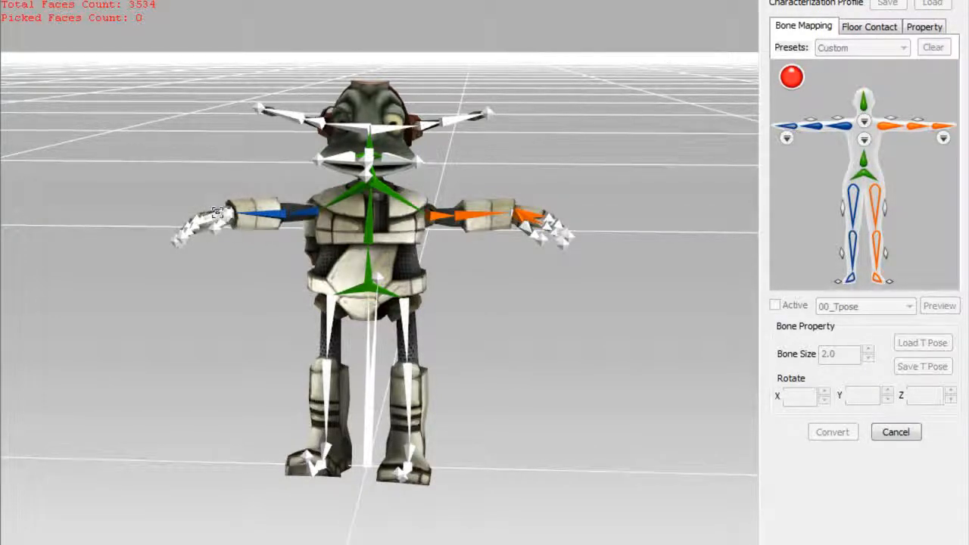
click(217, 212)
- Map the robot's right thigh, calf and foot bones
click(854, 200)
click(330, 313)
click(855, 243)
click(329, 374)
click(853, 280)
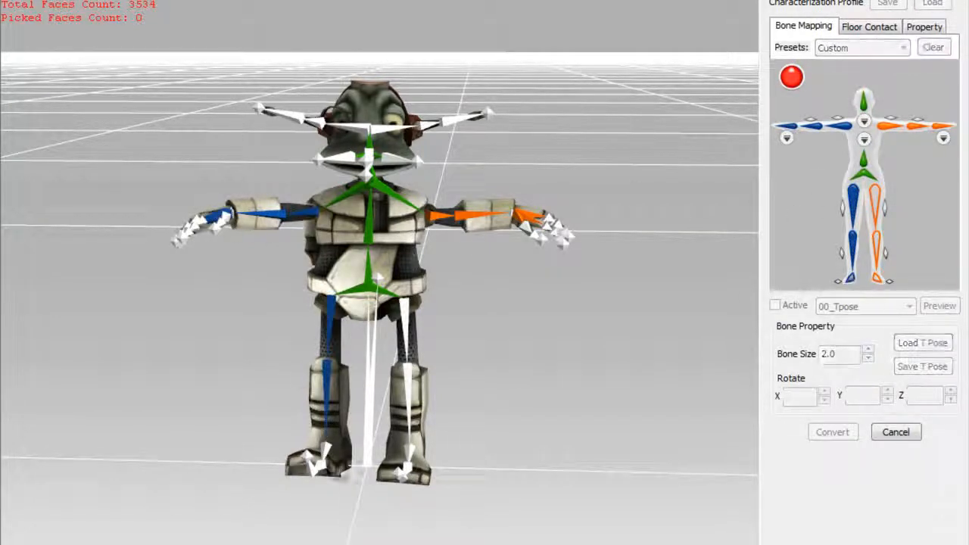
click(328, 454)
- Map the robot's left thigh, calf and foot bones
click(876, 203)
click(404, 317)
click(877, 244)
click(409, 378)
click(877, 279)
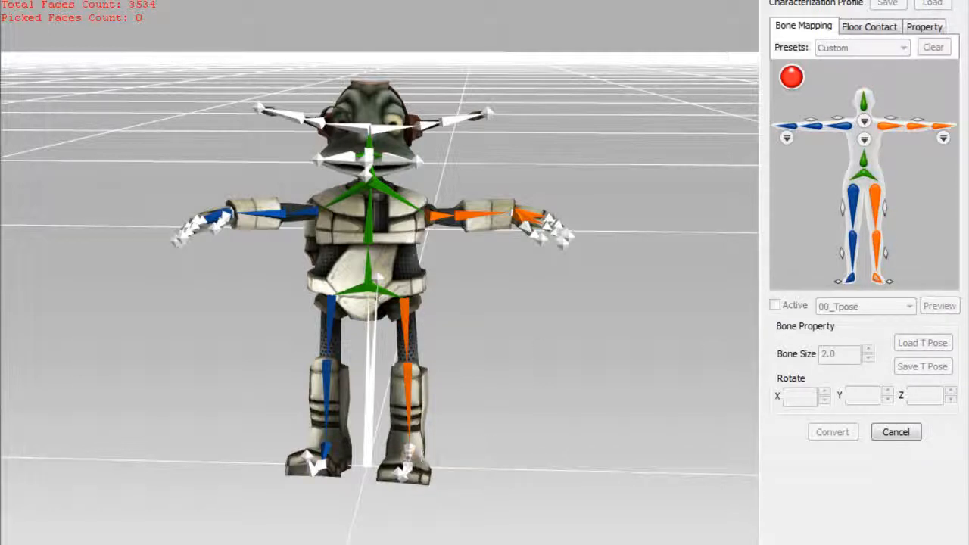
click(409, 452)
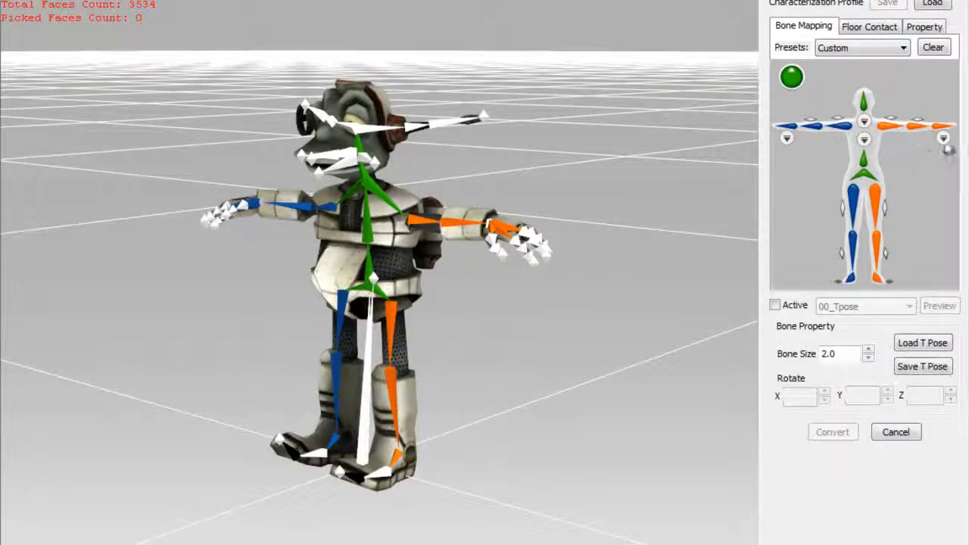
- Map two thumb bones and three index finger bones of the robot's left hand
click(945, 144)
click(883, 260)
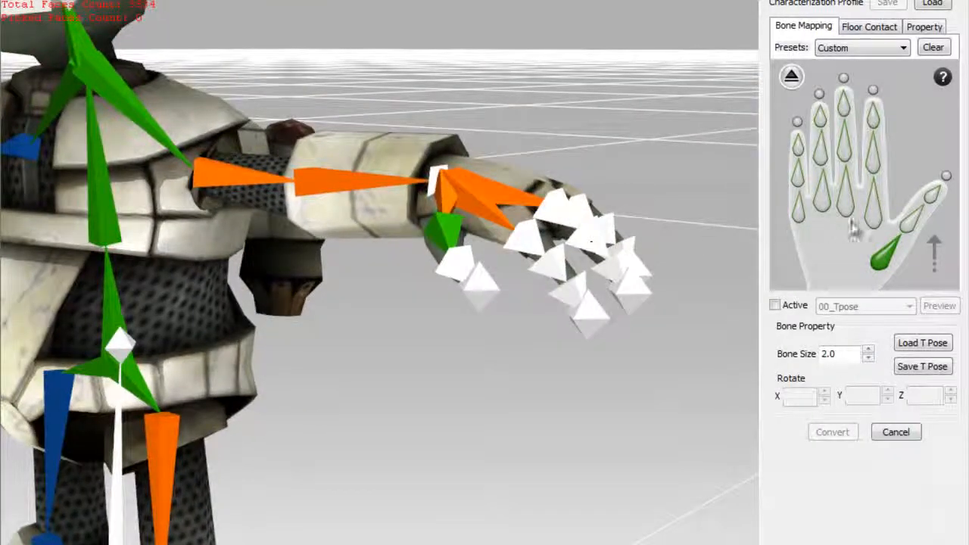
click(908, 227)
click(466, 271)
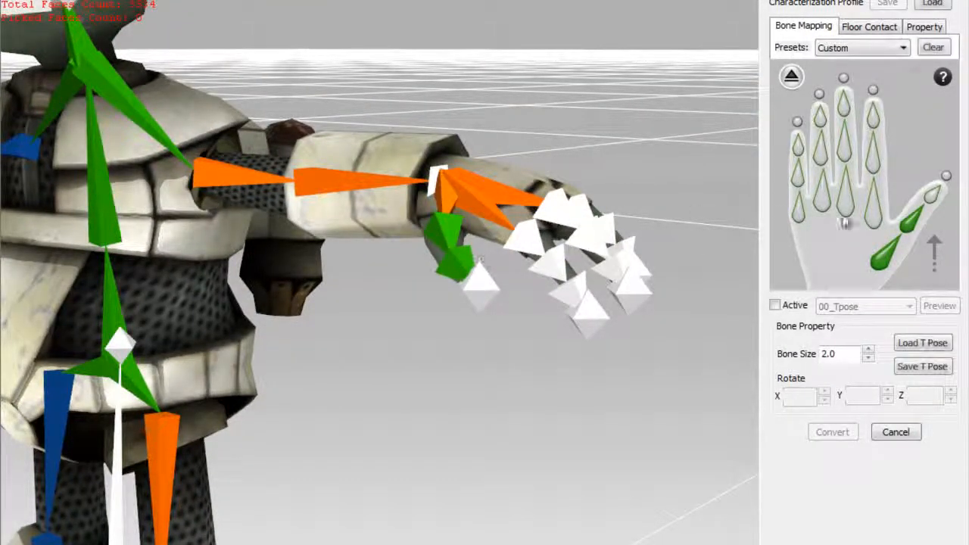
click(872, 210)
click(525, 239)
click(873, 155)
click(549, 263)
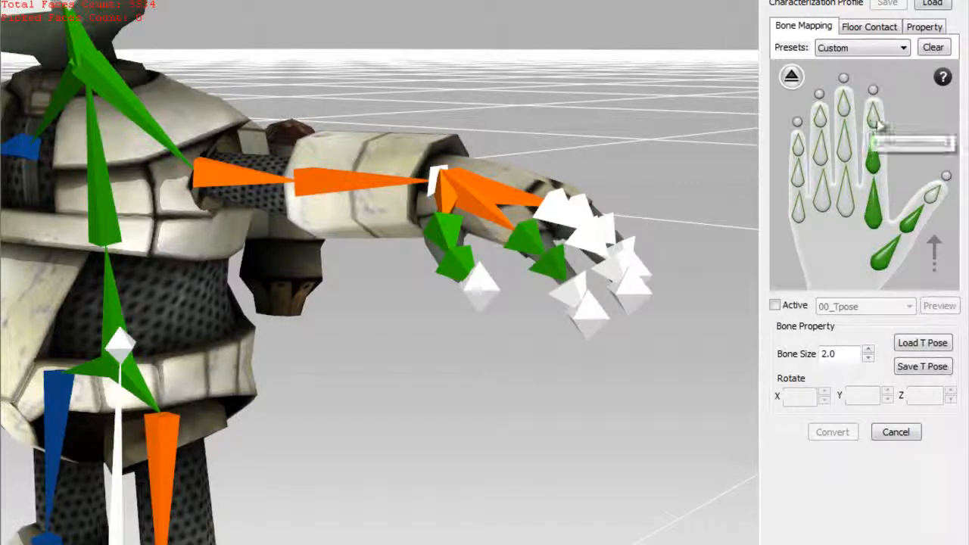
click(876, 119)
click(570, 290)
- Map the three middle finger bones of the robot's left hand
click(845, 198)
click(556, 209)
click(843, 148)
click(588, 236)
click(844, 110)
click(611, 265)
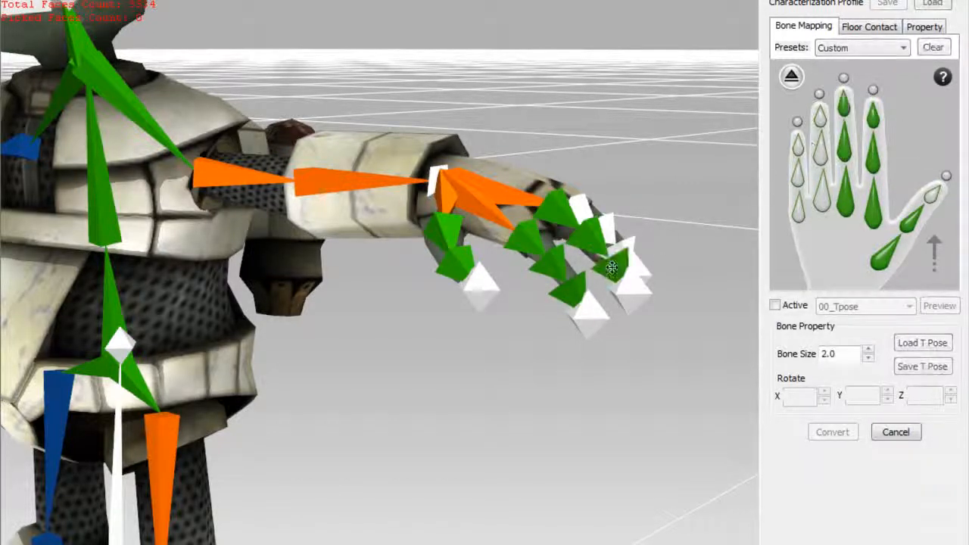
- Map the outermost finger of the robot's left hand to the three ring finger bones and return to the full body map
click(821, 196)
click(575, 200)
click(820, 151)
click(609, 229)
click(820, 115)
click(626, 242)
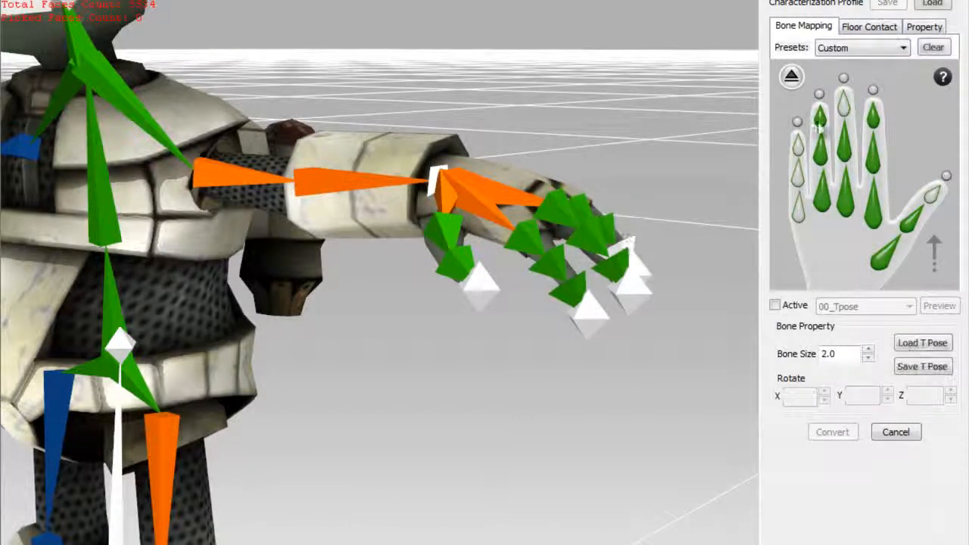
right_drag(615, 274, 645, 209)
click(532, 271)
right_drag(484, 227, 556, 184)
click(791, 77)
- Open the right hand's bone map and map the robot's two thumb bones
click(787, 140)
click(846, 254)
click(569, 216)
click(820, 220)
click(596, 237)
- Map the three index finger bones of the robot's right hand
click(856, 206)
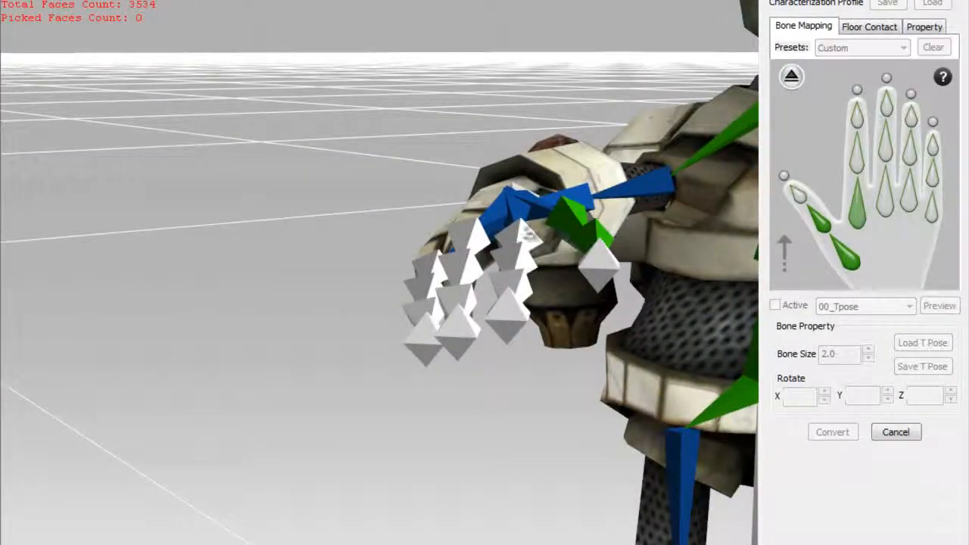
click(522, 235)
click(857, 154)
click(522, 254)
click(857, 115)
click(512, 282)
- Map the base and middle bones of the right hand's middle finger
click(885, 194)
click(469, 236)
click(885, 146)
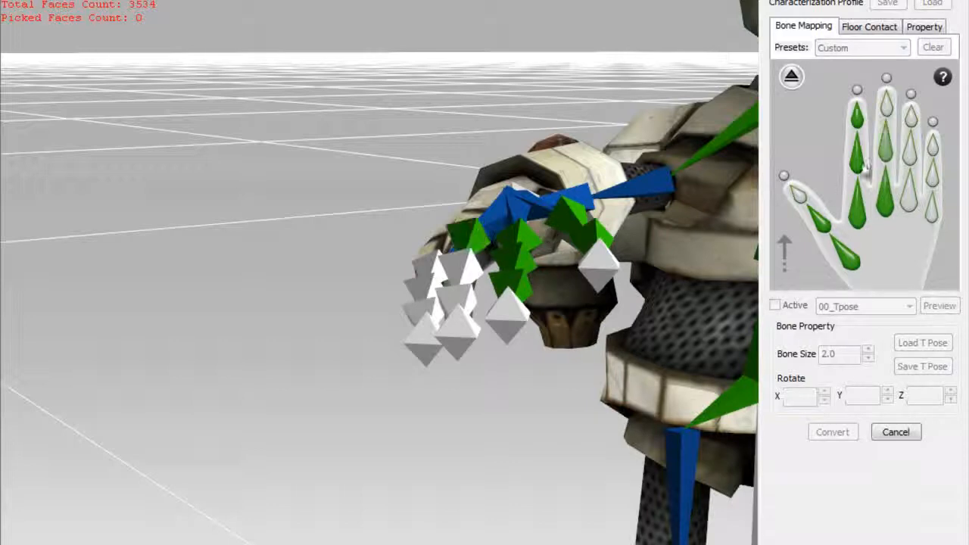
click(458, 261)
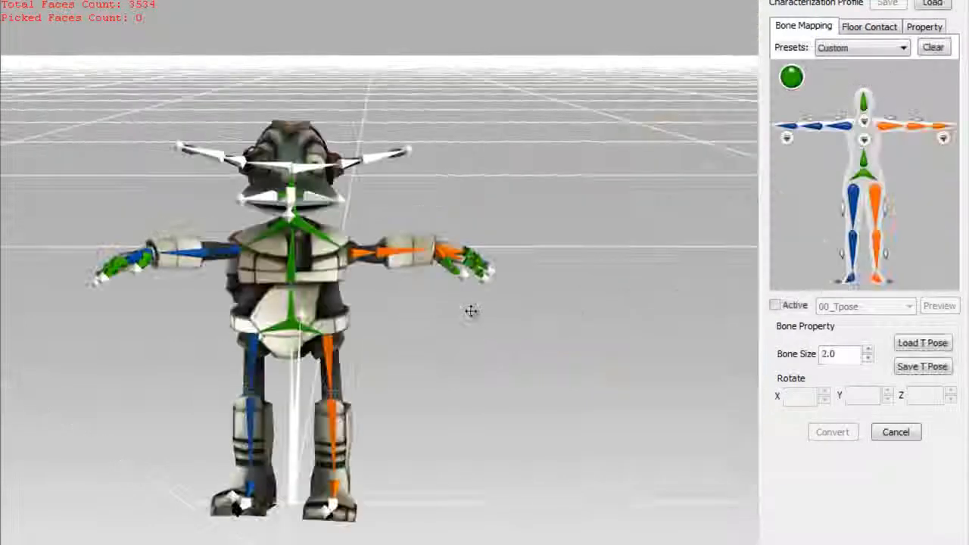
right_drag(469, 310, 173, 281)
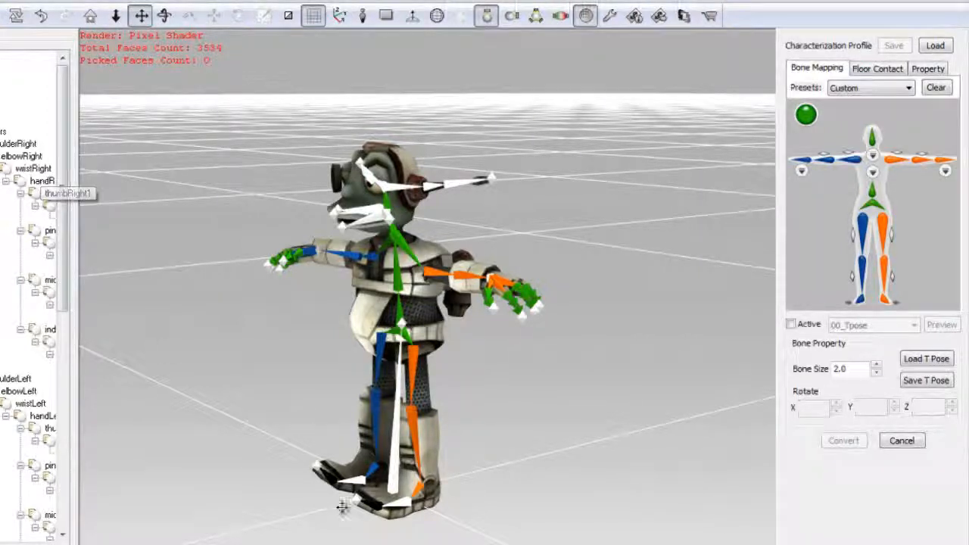
- Flatten the robot's raised right toe by rotating its bone to 4.7 on the Z axis
drag(344, 481, 327, 474)
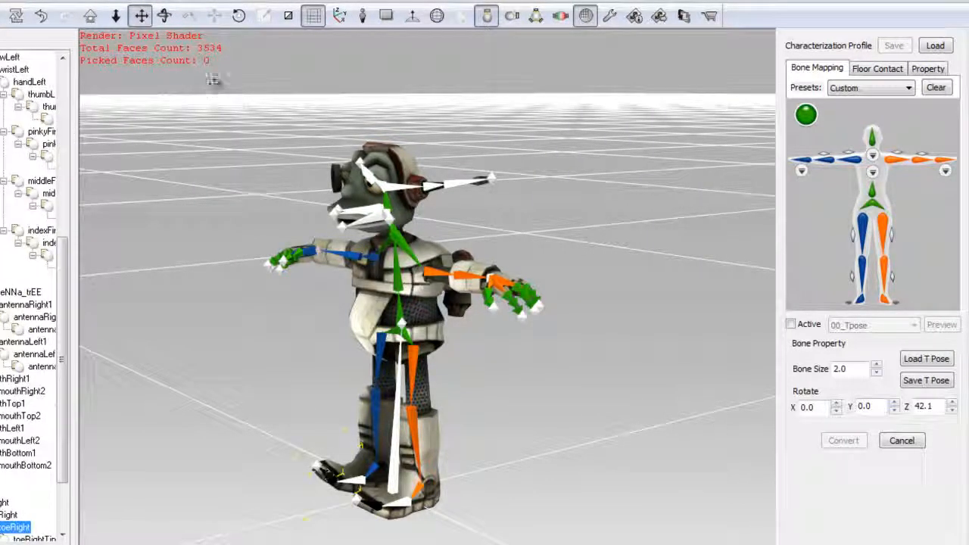
click(239, 15)
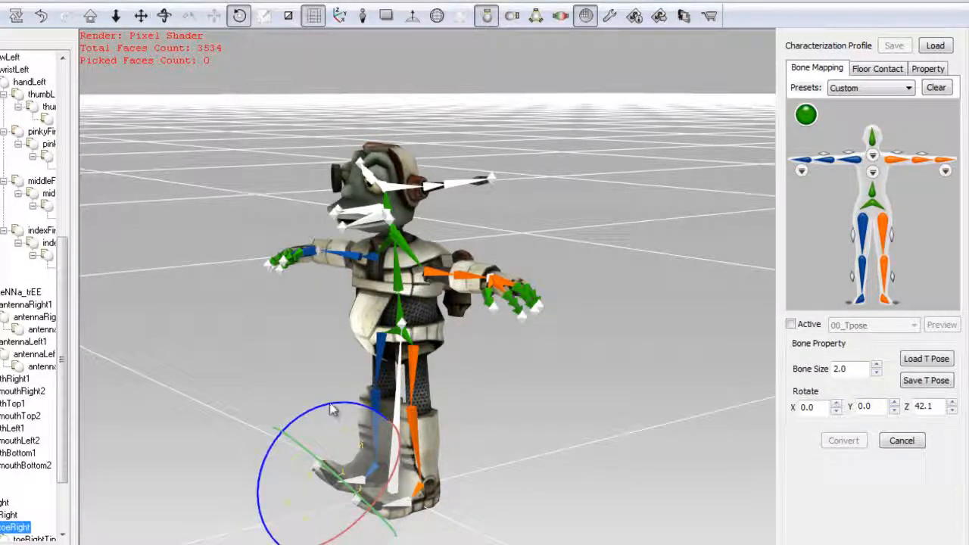
drag(331, 409, 308, 435)
- Activate the characterization and set the forward hip offset to 0.00
click(789, 324)
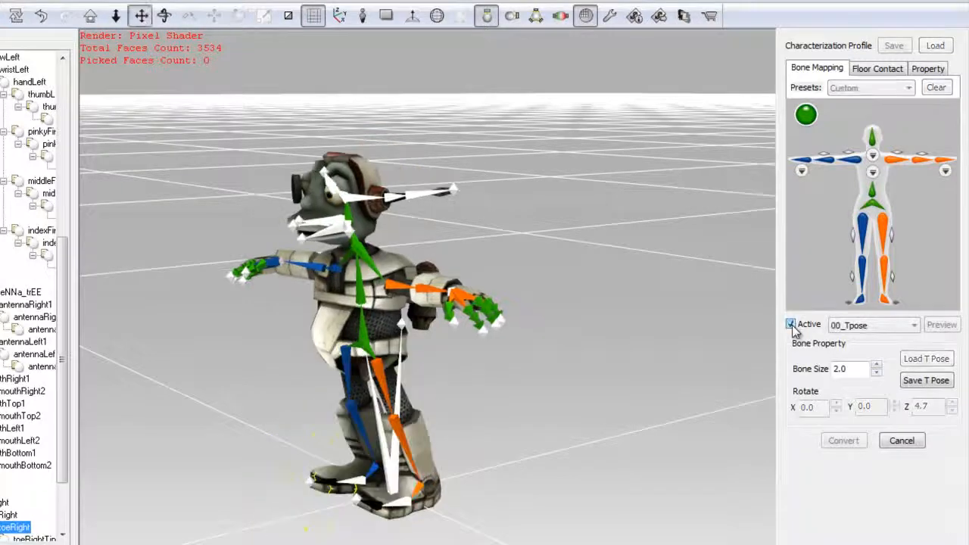
right_drag(638, 264, 534, 183)
click(937, 68)
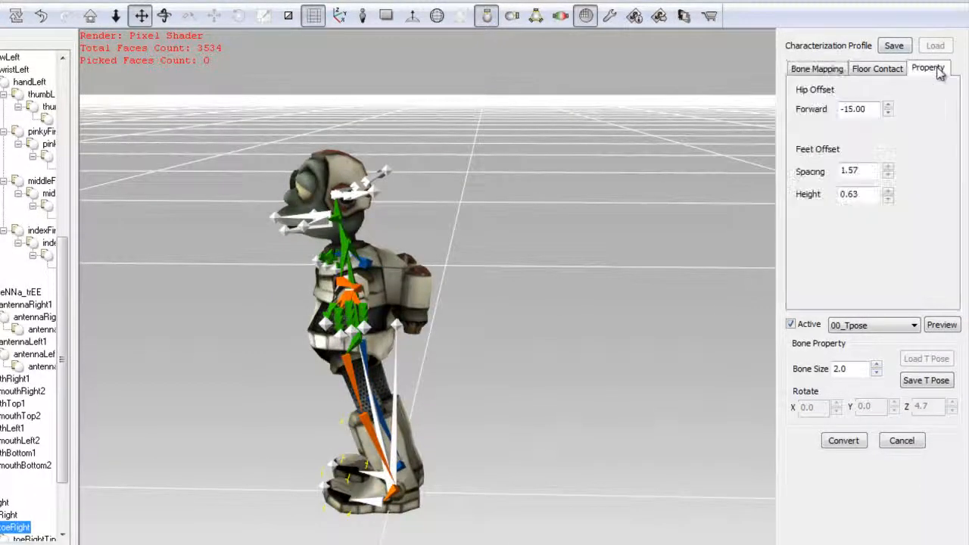
double_click(868, 108)
text(0)
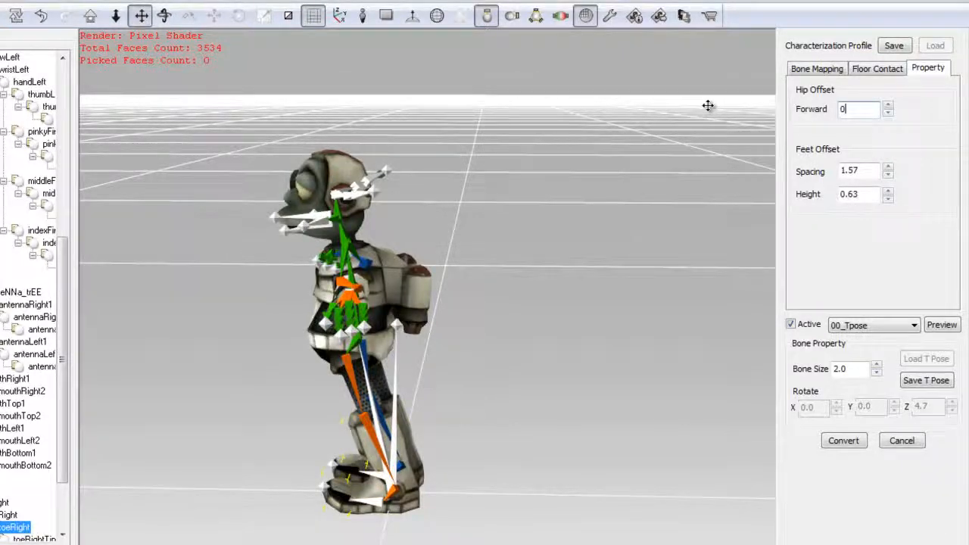
text(.00)
right_drag(502, 214, 675, 194)
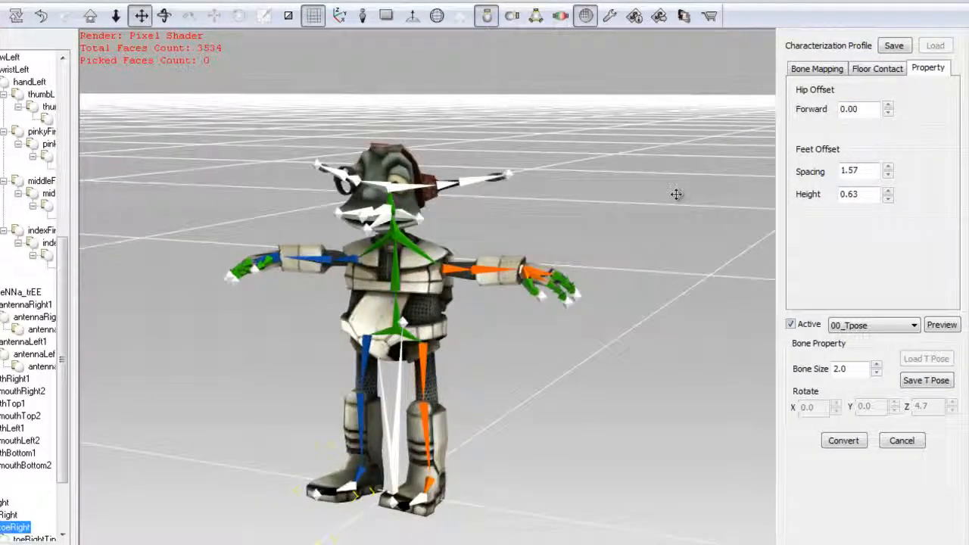
- Preview the 09_Basic Run motion on the characterized robot and check its arm movement from another angle
click(855, 327)
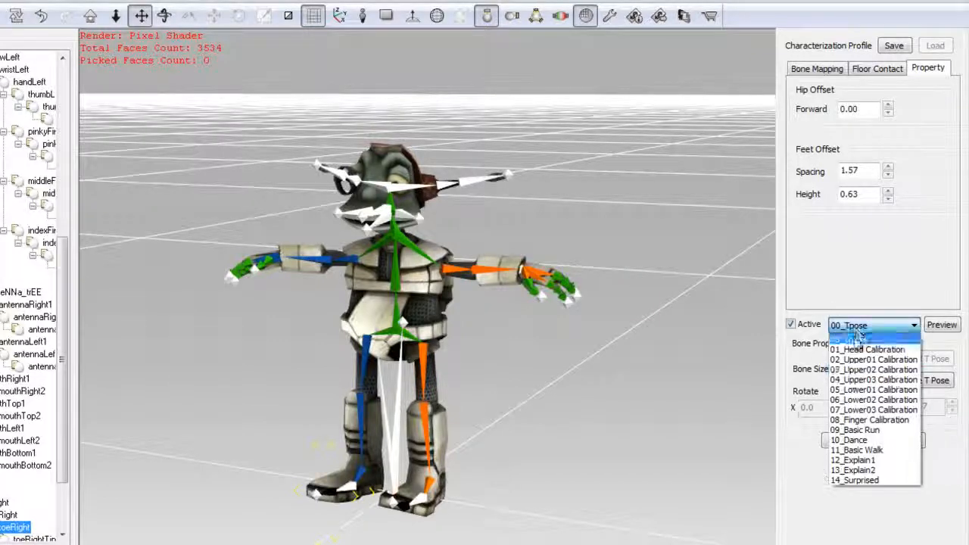
click(862, 430)
click(940, 324)
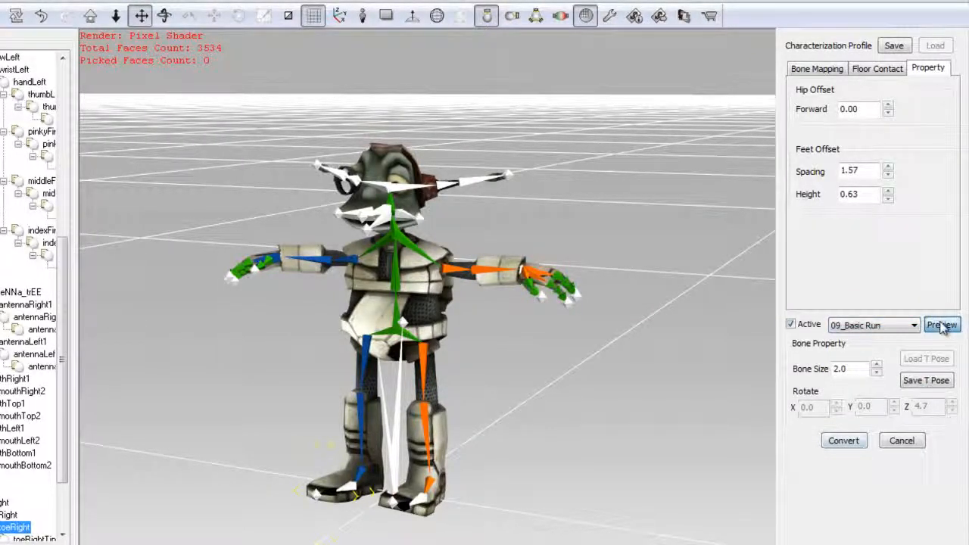
right_drag(626, 362, 523, 328)
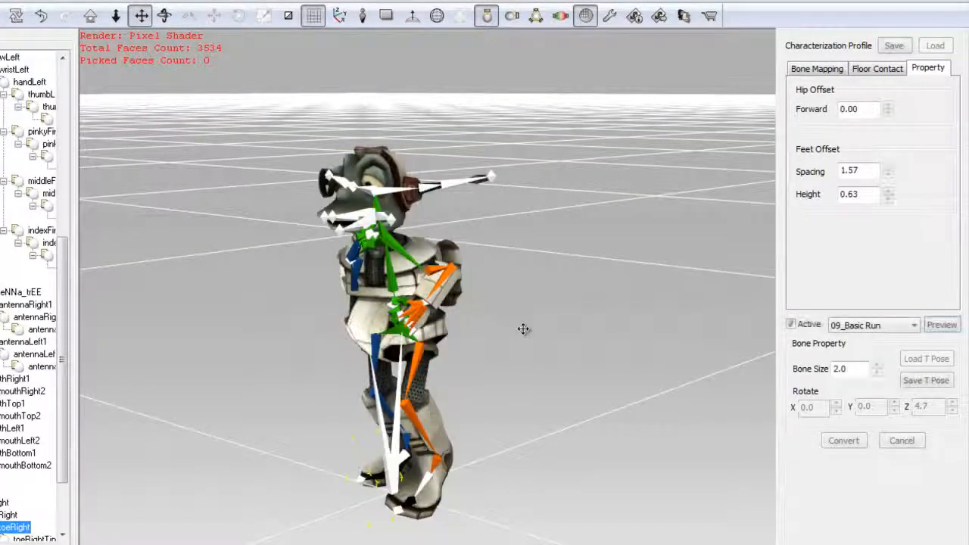
- Return the robot to its rest stance by previewing the 00_Tpose motion
click(847, 329)
click(853, 340)
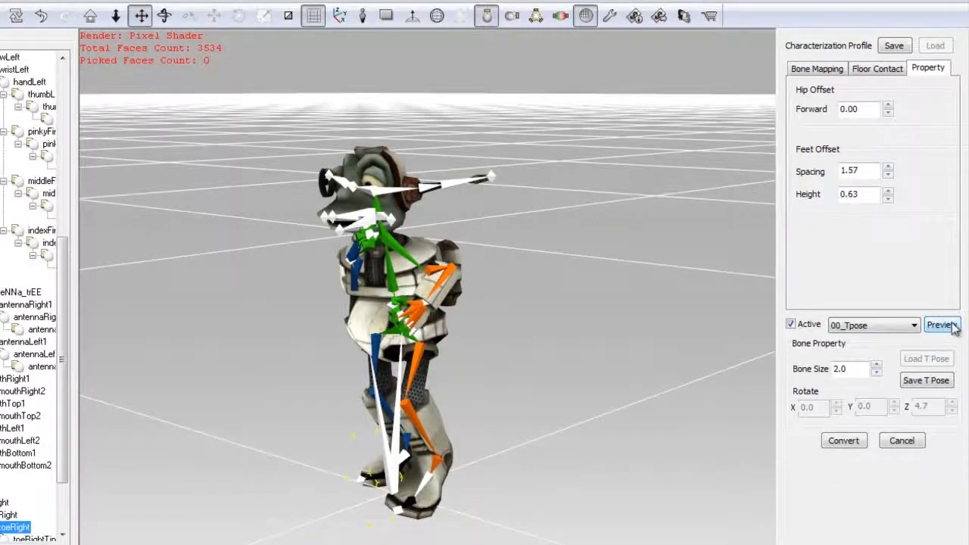
click(941, 325)
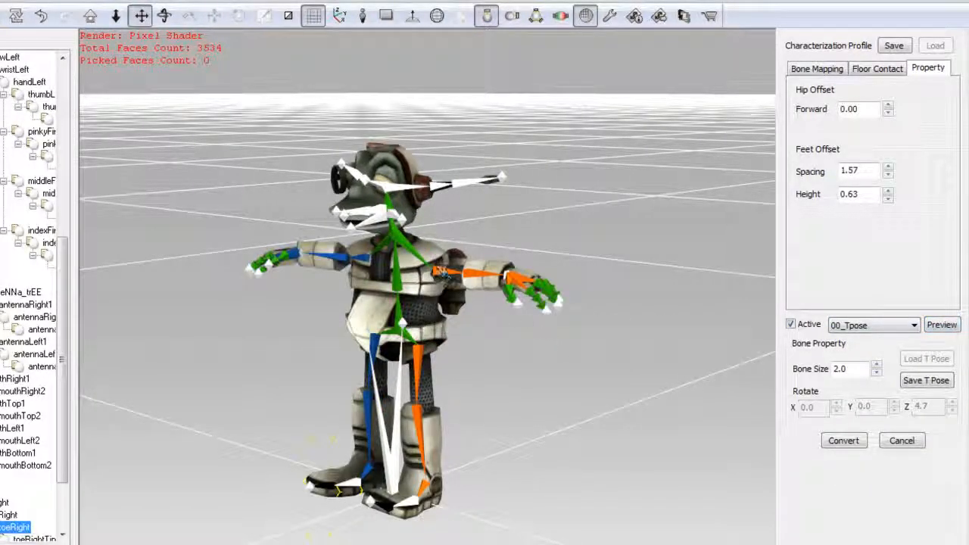
- Deactivate the characterization and rotate both shoulder bones upward, the left to X 320.1, Y 327.1, Z 191.4 and the right to X 219.9, Y 1.0, Z 165.3
click(443, 271)
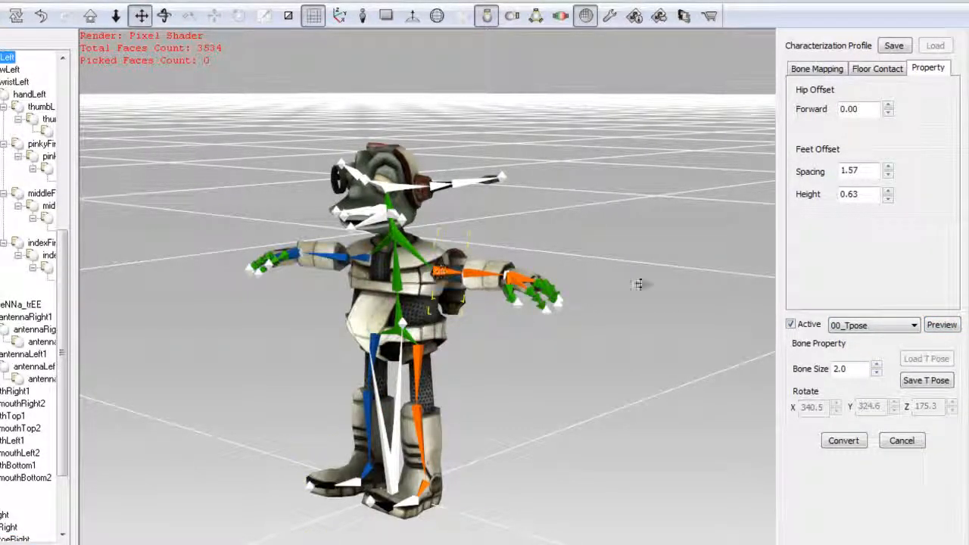
click(790, 324)
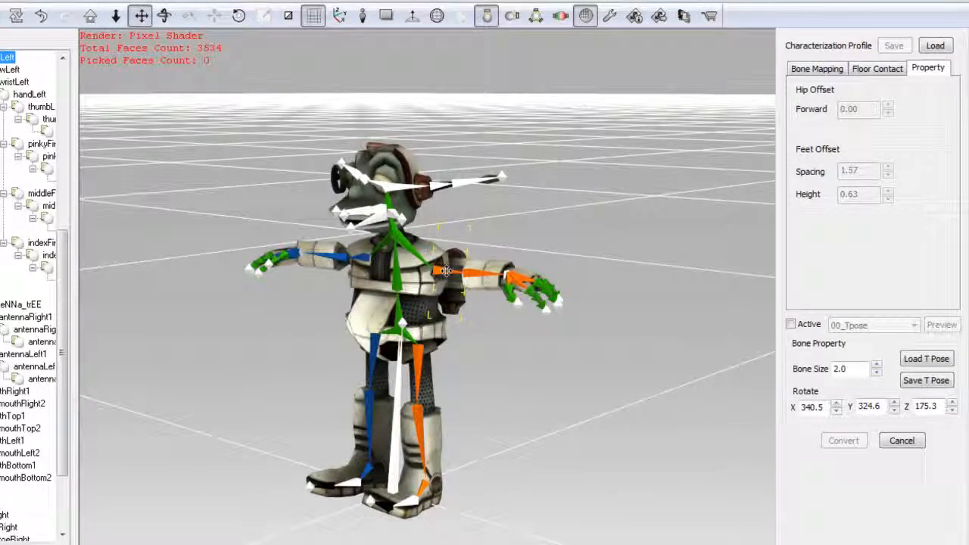
middle_drag(456, 363, 639, 351)
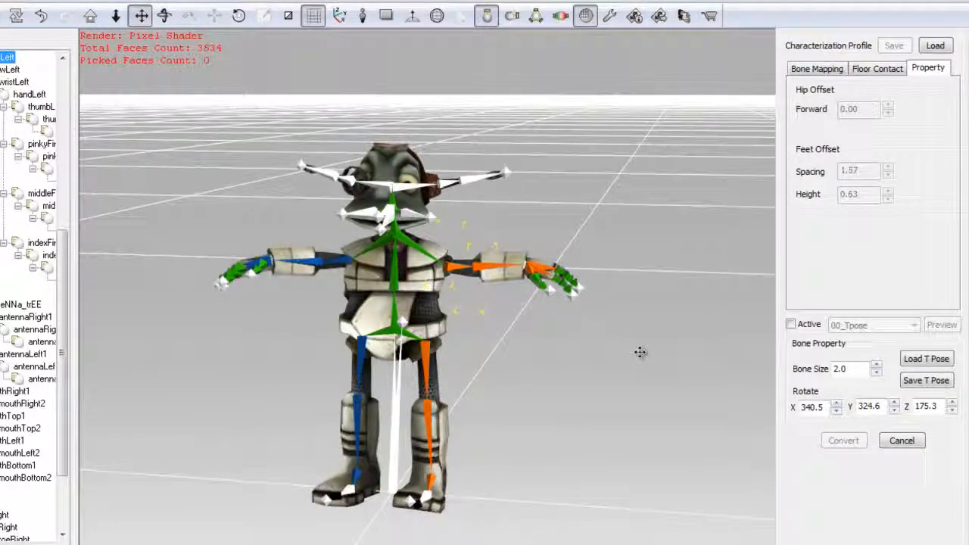
click(239, 15)
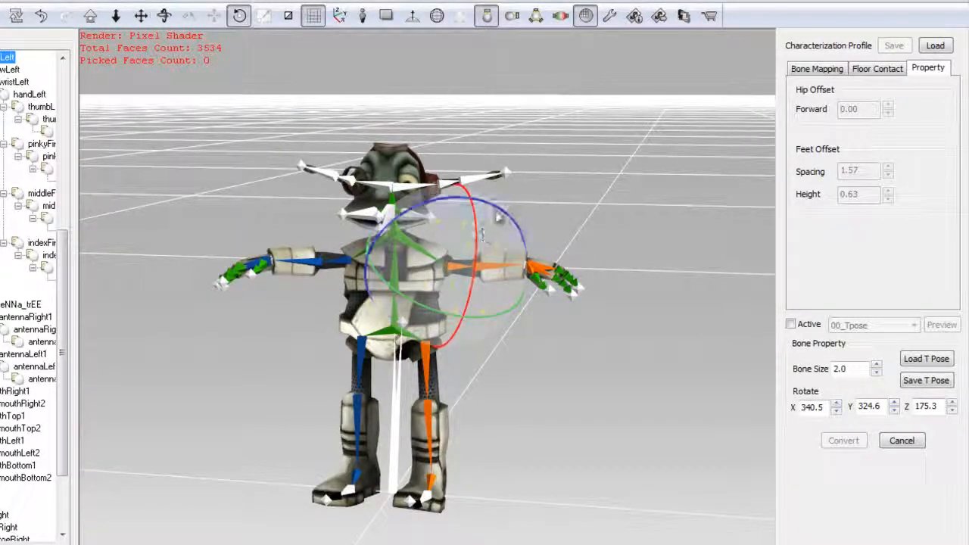
drag(401, 303, 423, 221)
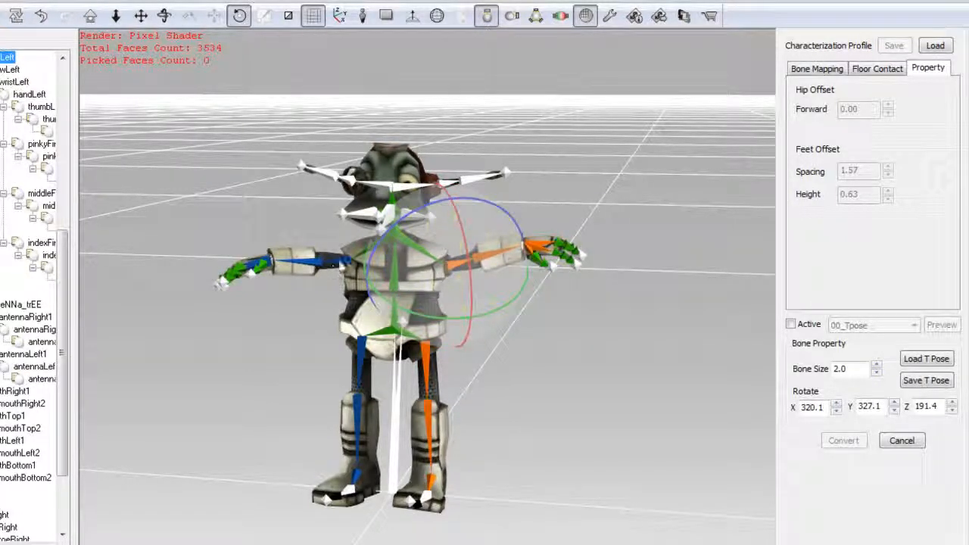
click(341, 263)
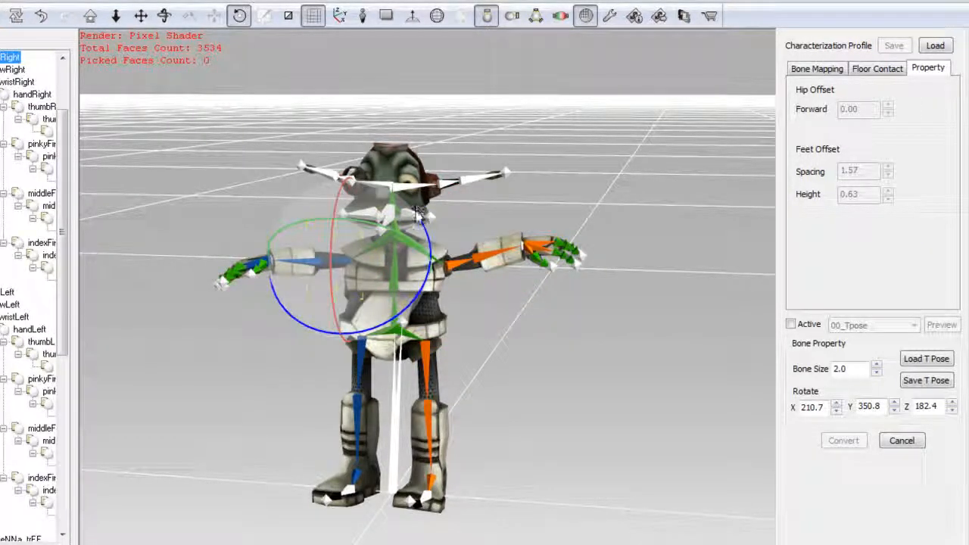
drag(417, 216, 308, 305)
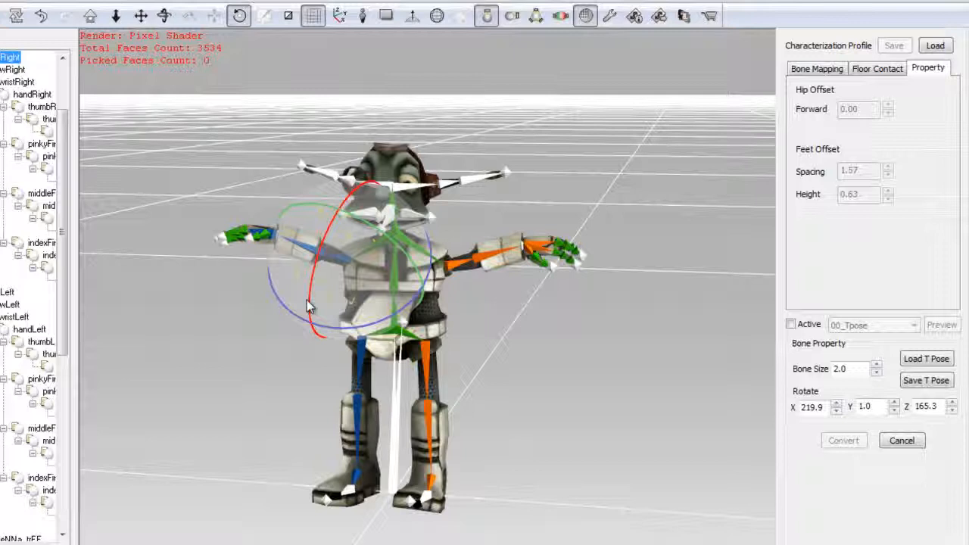
- Reactivate the characterization to preview the 09_Basic Run motion, and convert the robot into a character
click(790, 325)
click(908, 326)
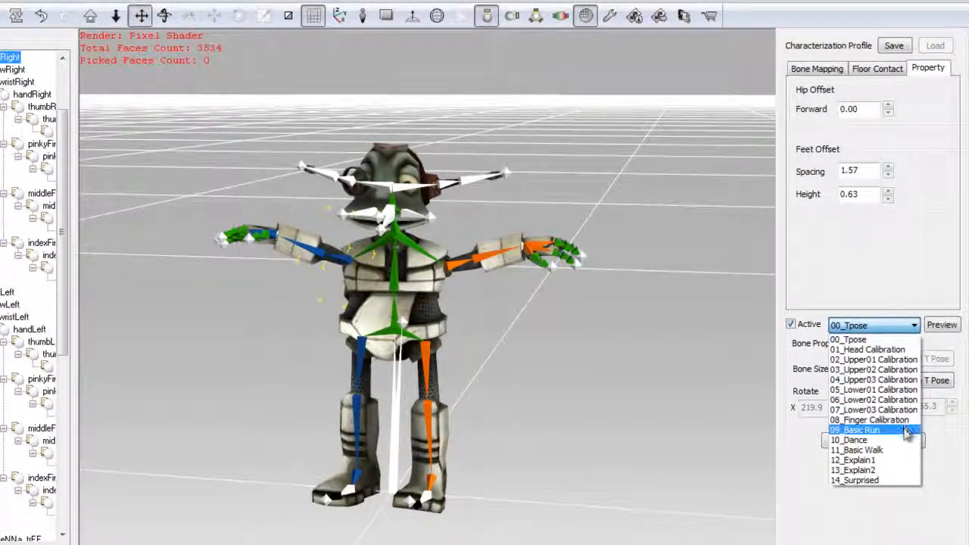
click(906, 430)
click(932, 325)
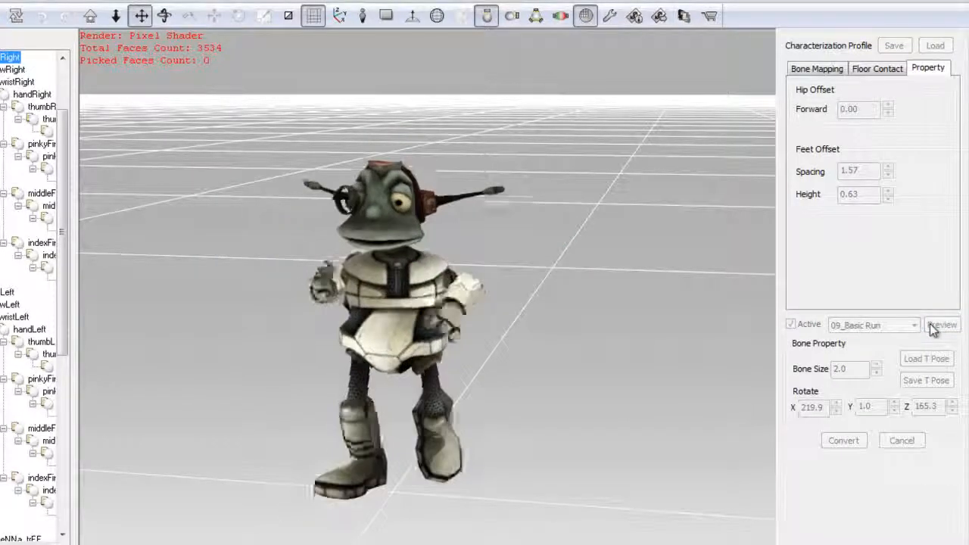
right_drag(684, 367, 572, 341)
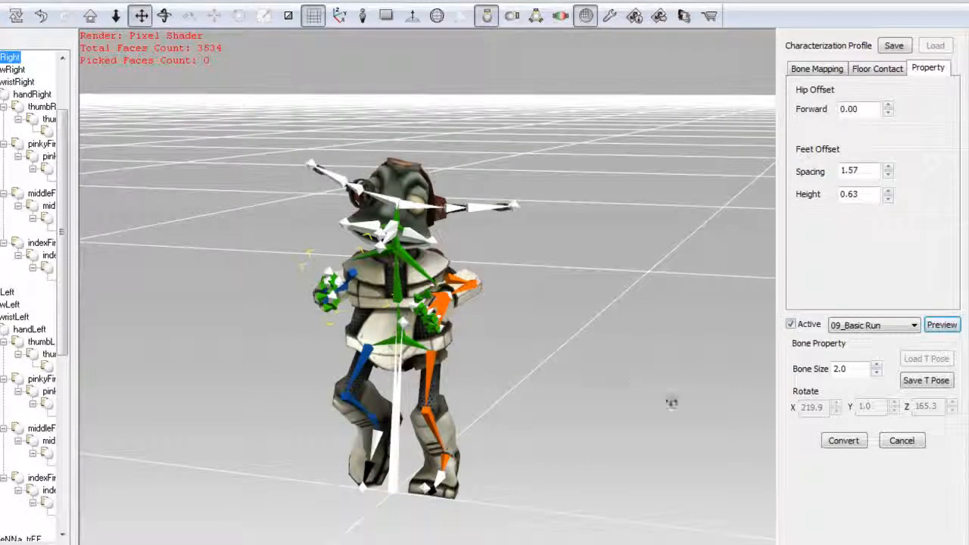
click(843, 440)
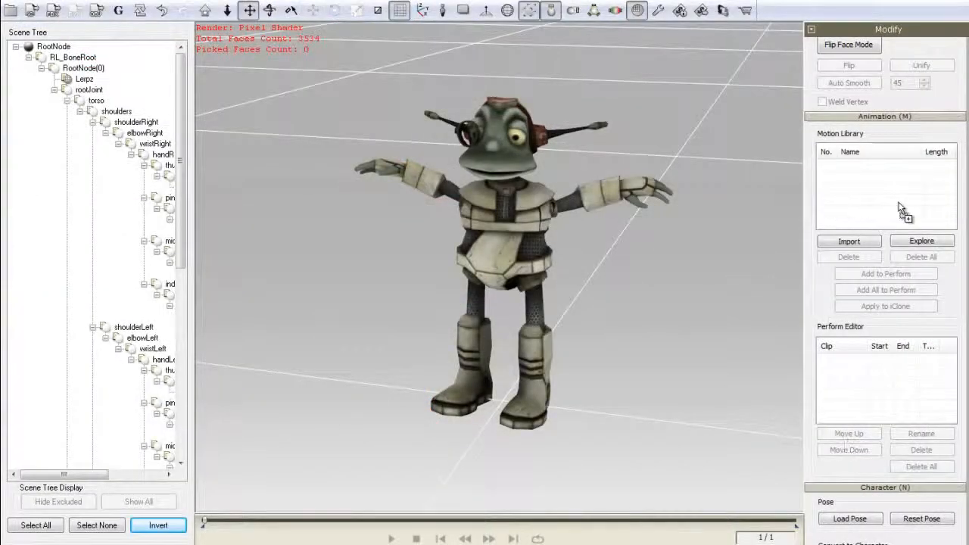
- Import the motion clips into the Motion Library and add all of them to the Perform Editor
drag(900, 211, 901, 212)
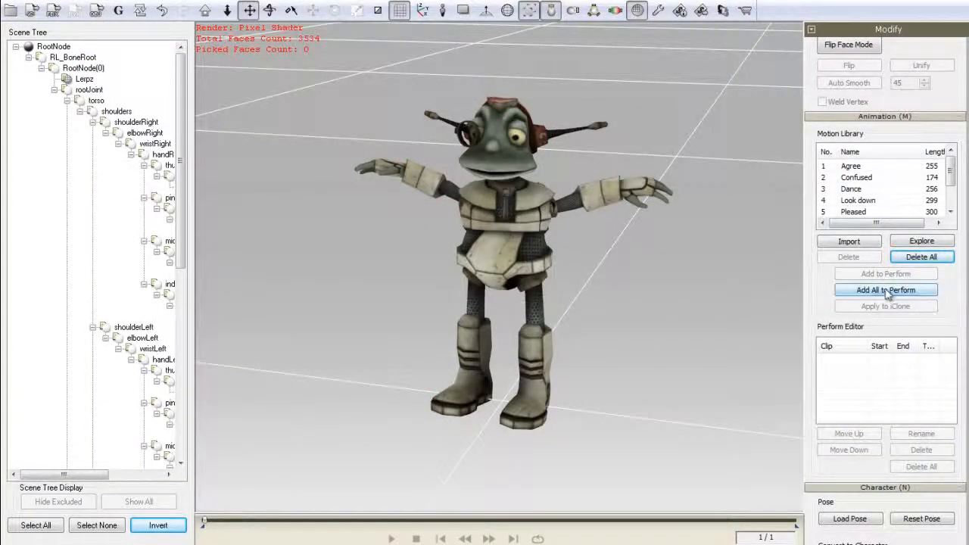
click(887, 292)
- Play the Agree and Dance motions from the Motion Library on the robot
click(861, 165)
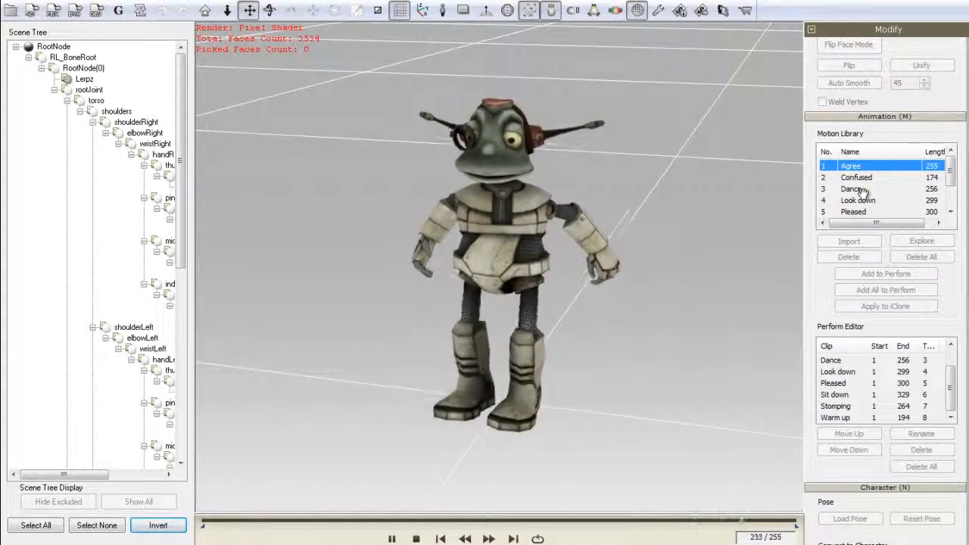
click(863, 189)
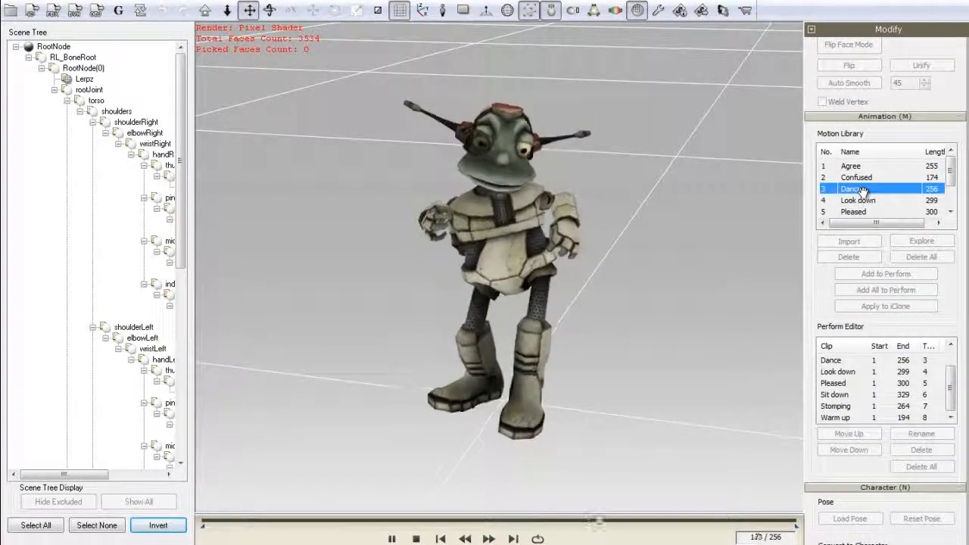
click(863, 193)
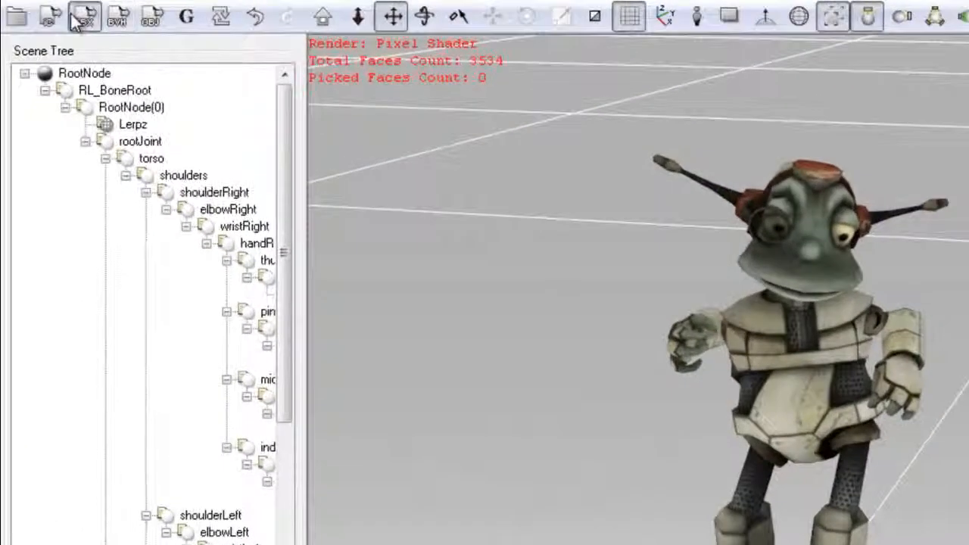
- Export the robot's geometry without animation as the FBX file Unity3D Robot, using the GameEngine_Unity3D preset
click(51, 11)
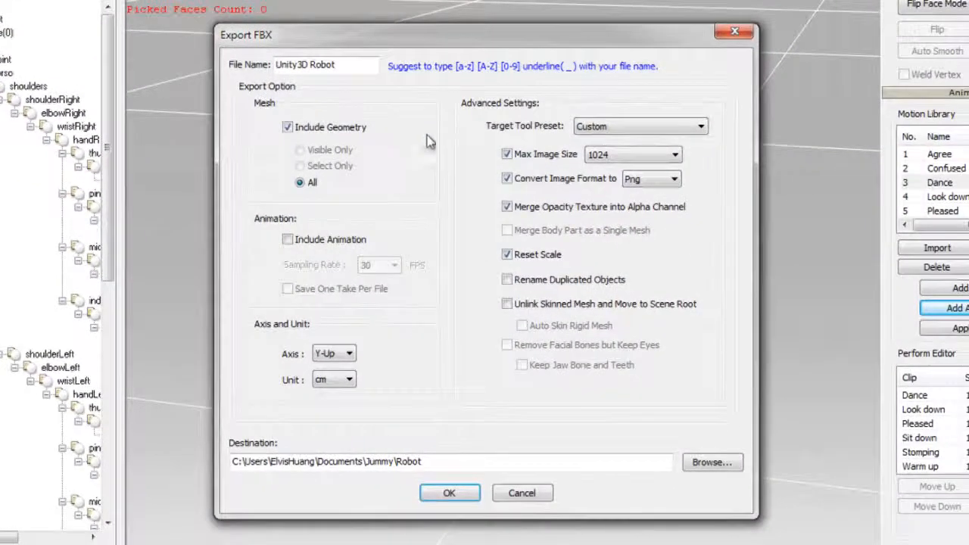
click(596, 130)
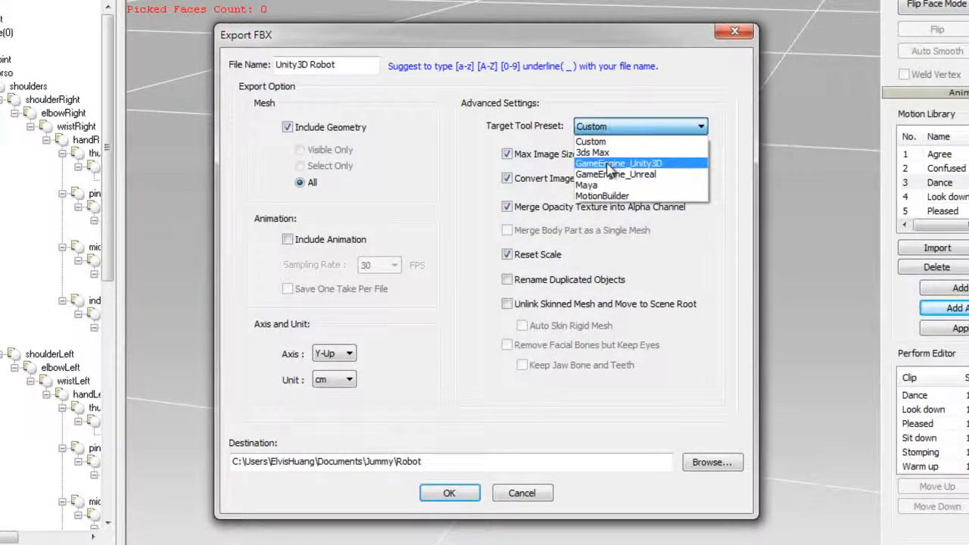
click(609, 163)
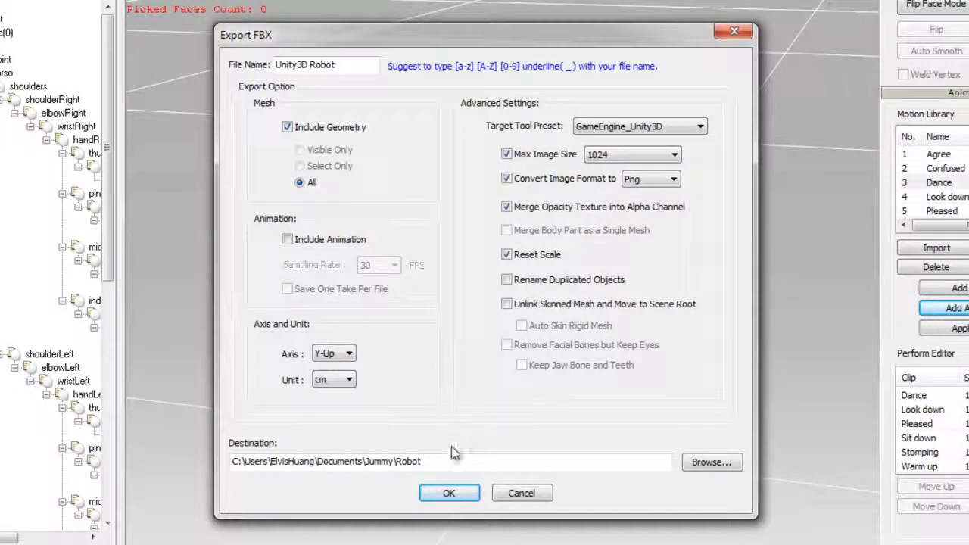
click(448, 493)
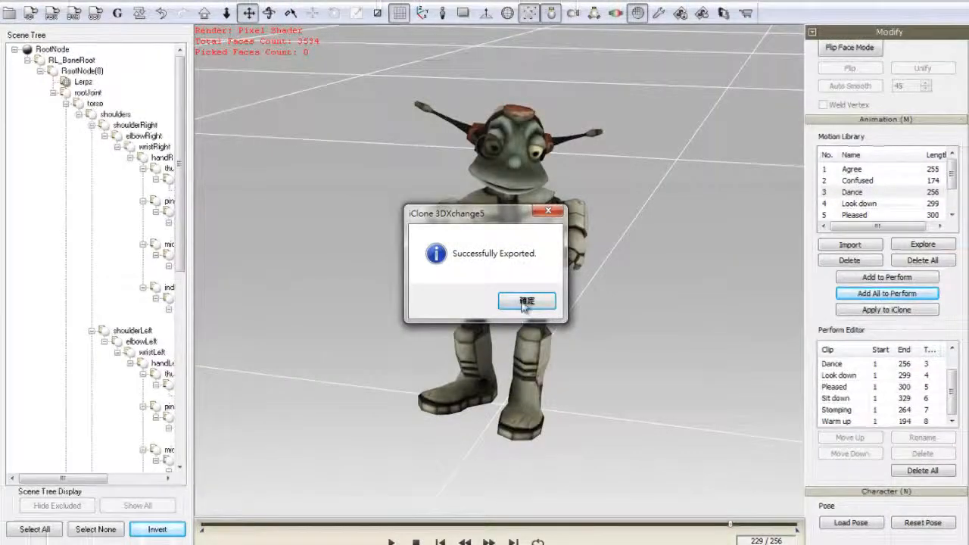
click(526, 301)
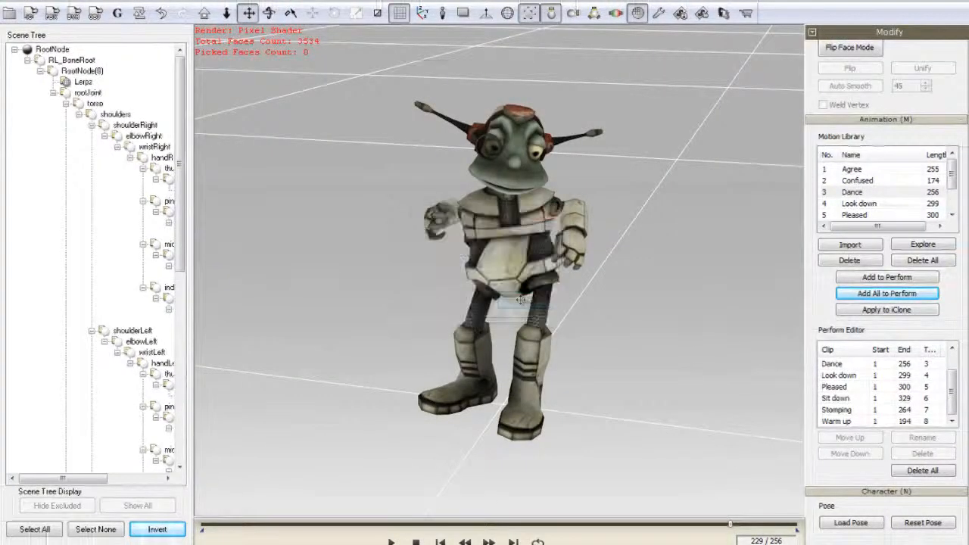
- Export the robot's animation as FBX from the GameEngine_Unity3D preset at 30 FPS, with one take saved per file and geometry excluded
click(52, 17)
click(599, 145)
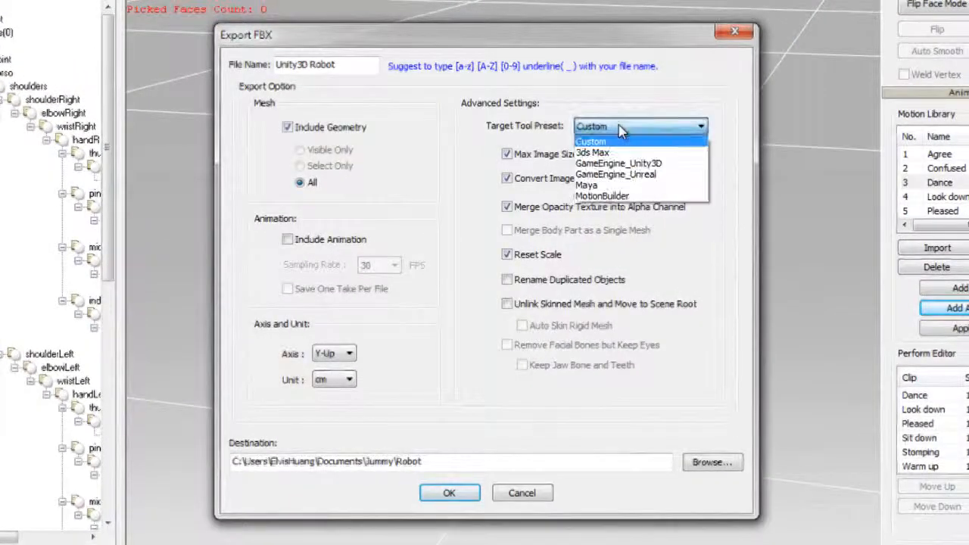
click(618, 164)
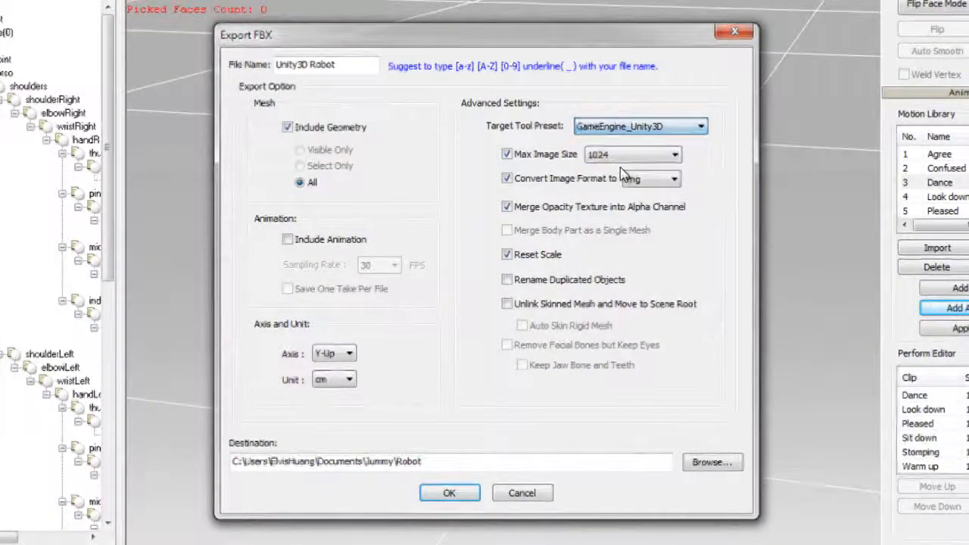
click(288, 241)
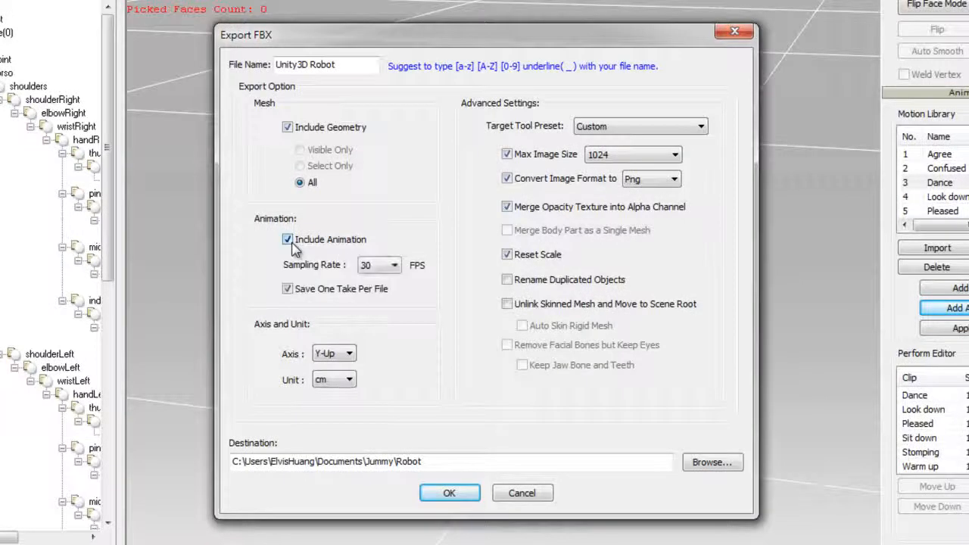
click(287, 127)
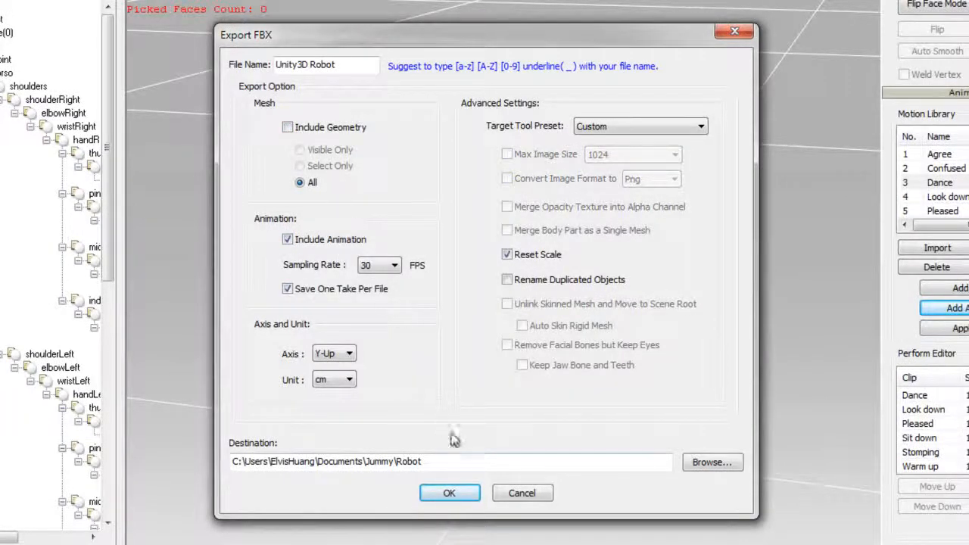
click(468, 495)
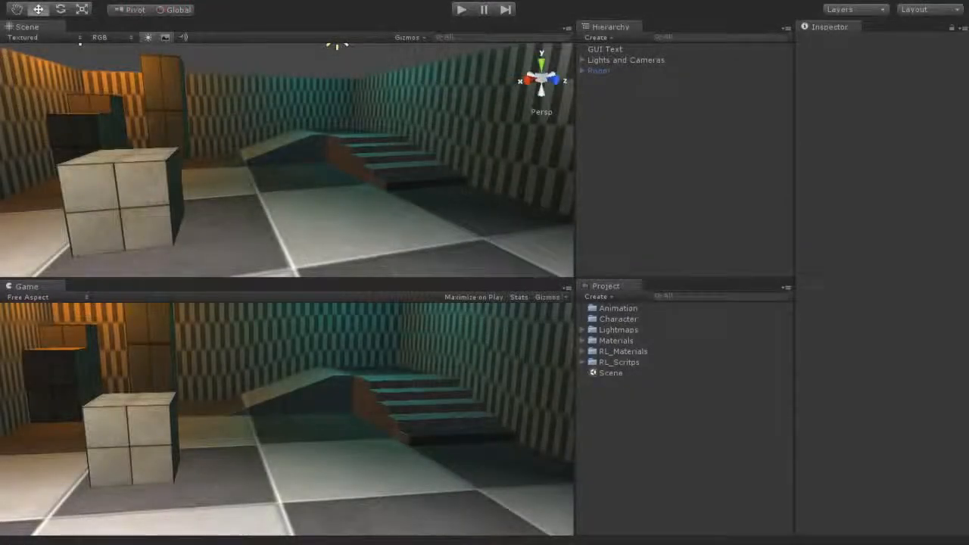
- Switch to Unity, select the Unity3D Robot model in the Character folder and inspect its preview from the front
click(627, 319)
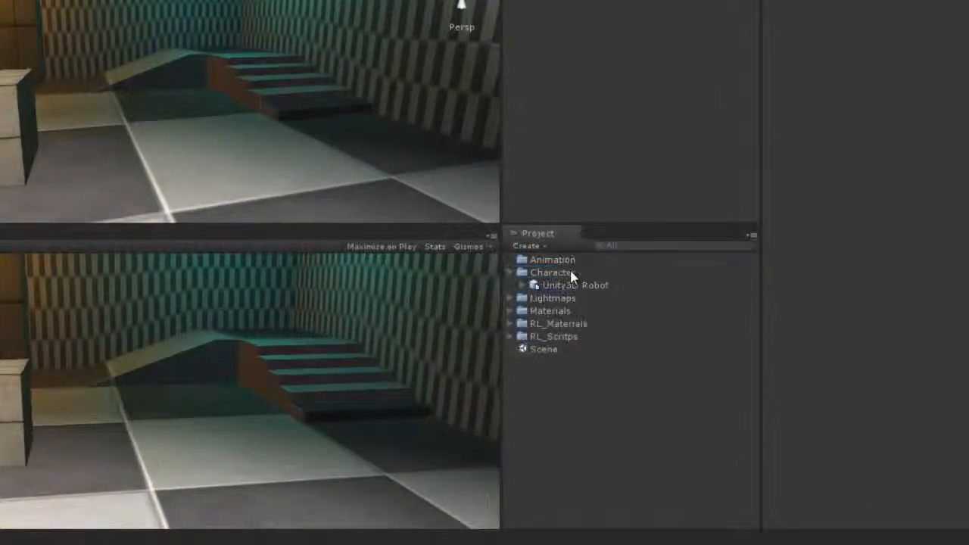
click(554, 286)
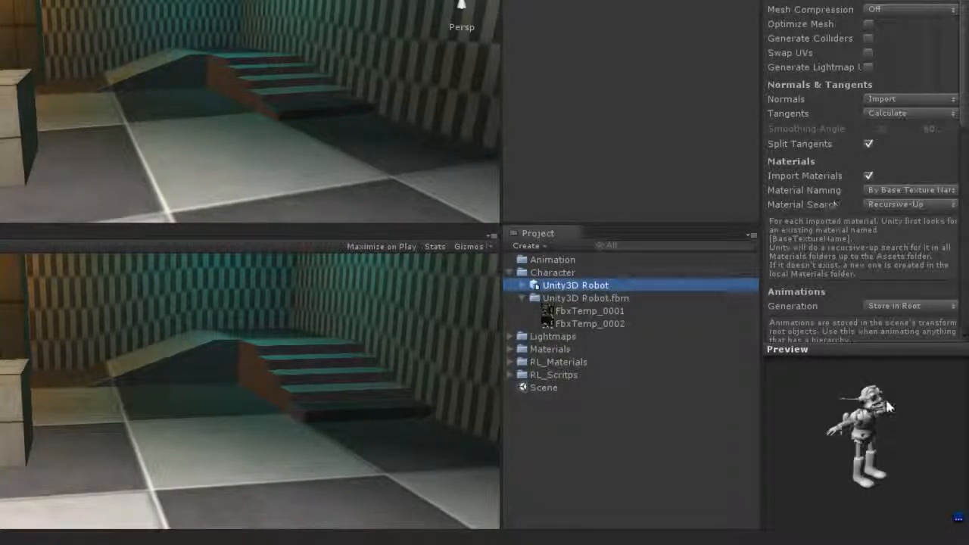
mouse_move(889, 406)
mouse_down()
mouse_move(781, 403)
mouse_move(874, 402)
mouse_up()
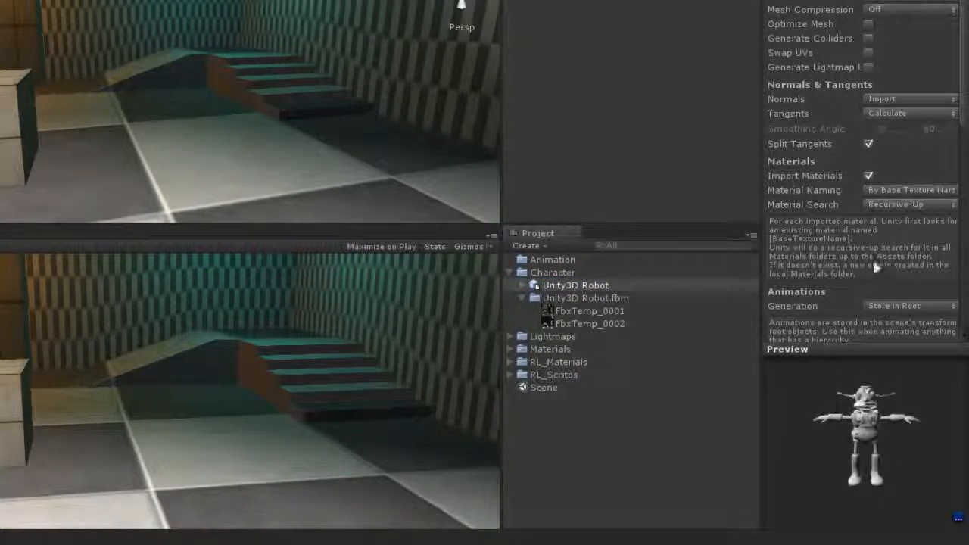
- Set the robot model's material naming to Model Name + Model's Material, apply the import settings and rotate the preview to check the textures
click(880, 191)
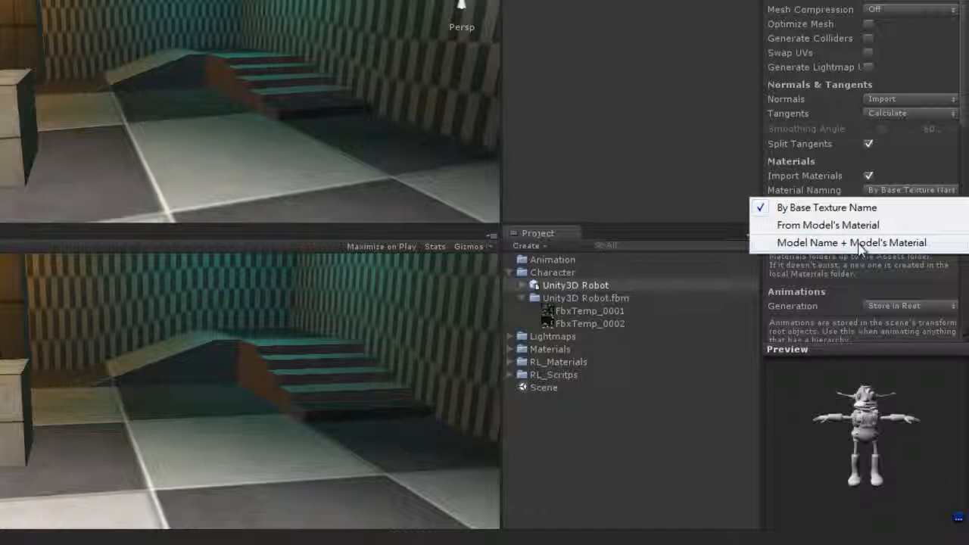
click(861, 243)
drag(960, 125, 964, 226)
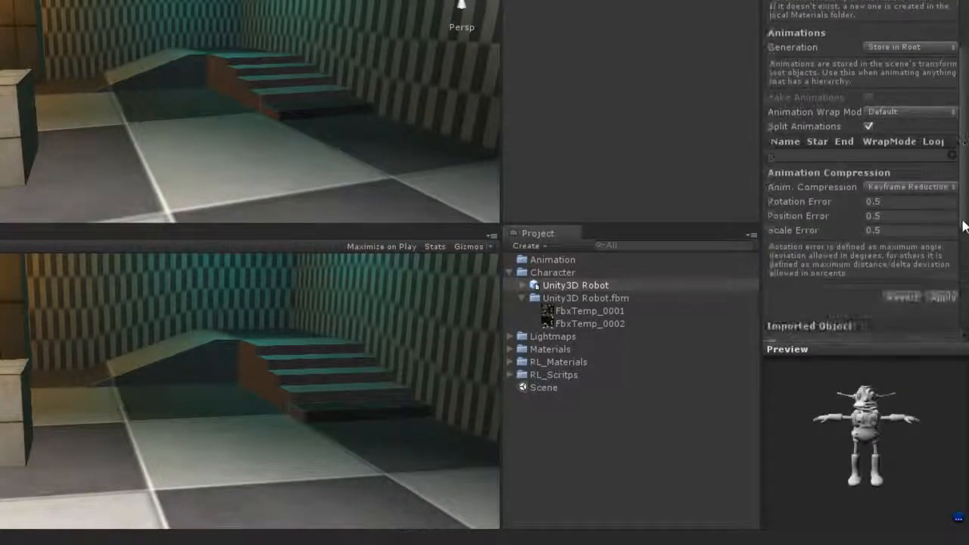
click(943, 298)
drag(874, 422, 901, 431)
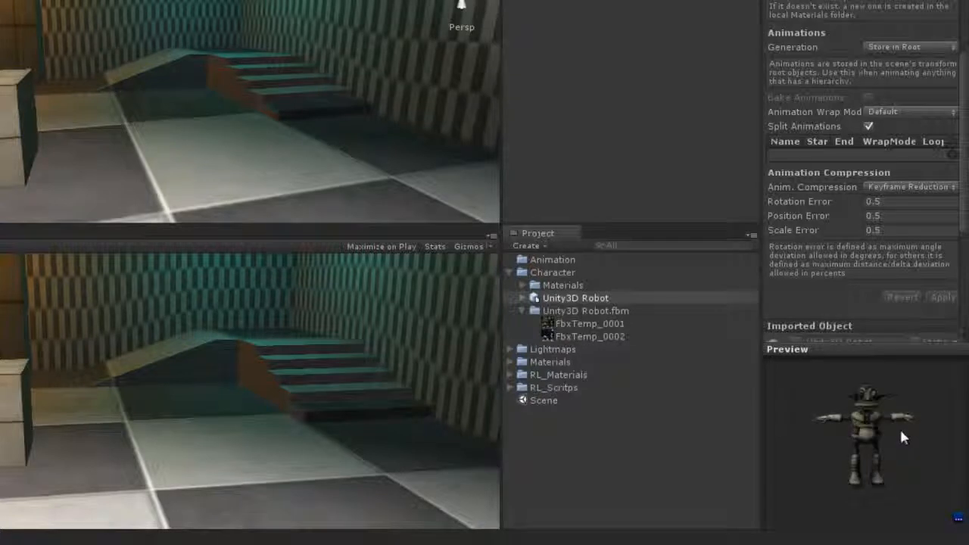
- Place the Unity3D Robot model on the room's floor in the scene and frame it in the Scene view
click(583, 310)
click(583, 297)
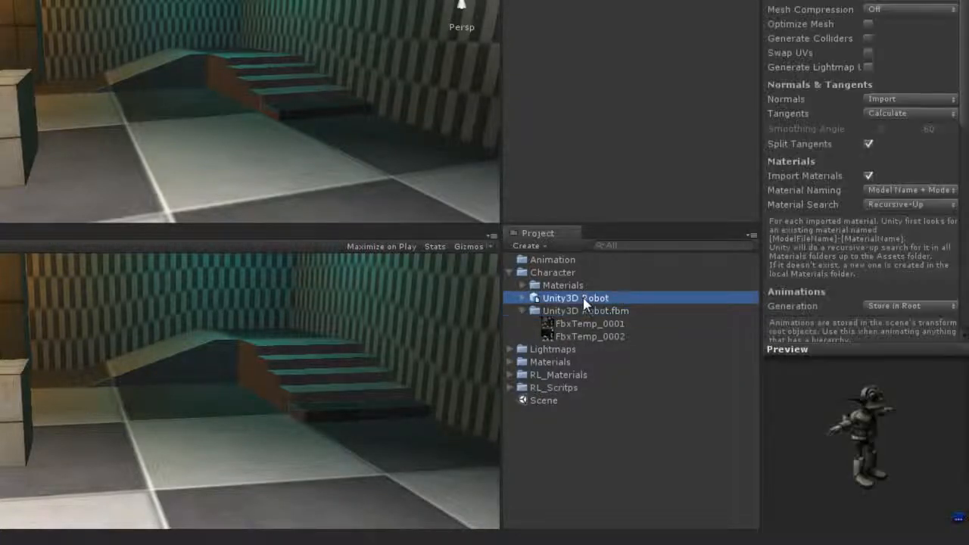
drag(583, 297, 318, 217)
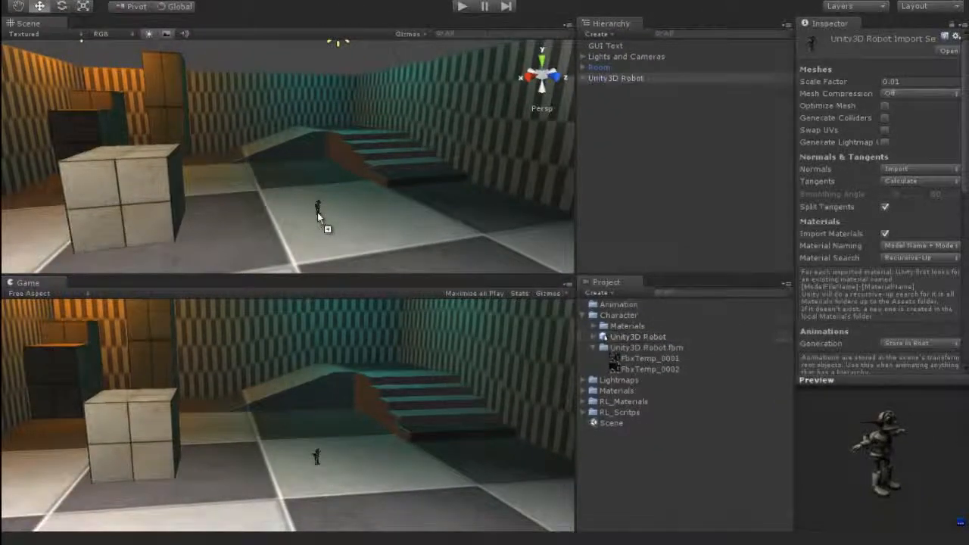
double_click(606, 78)
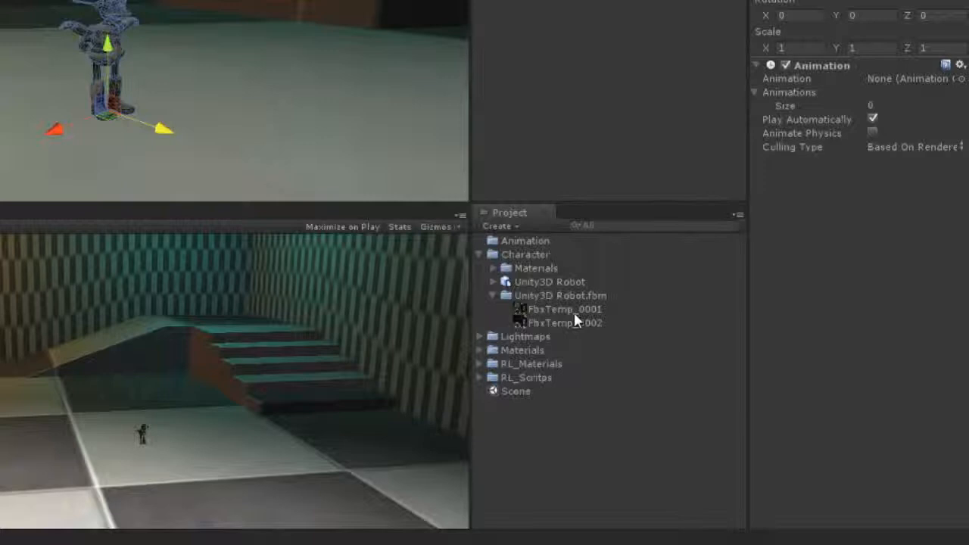
- Collapse the Character folder and import the exported robot animation FBX files into the Animation folder
click(625, 280)
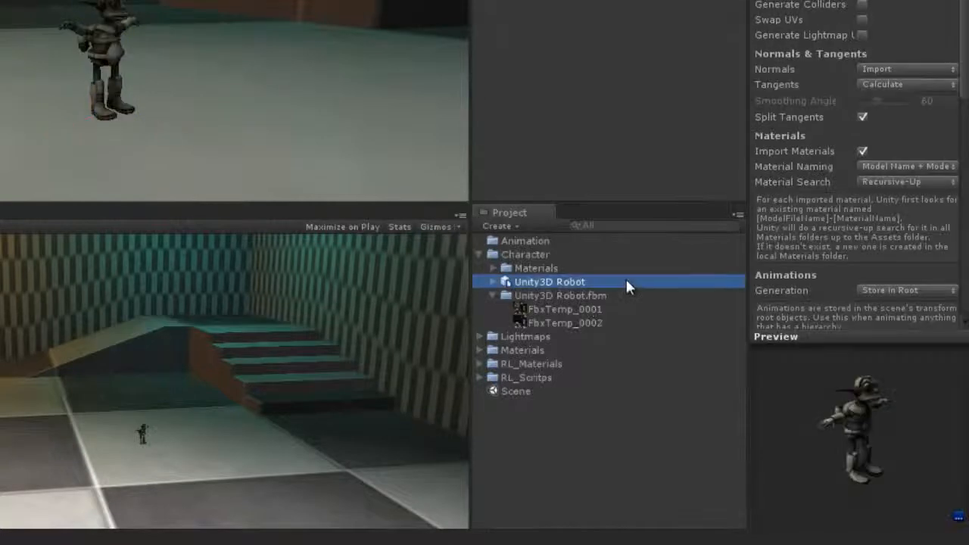
click(481, 253)
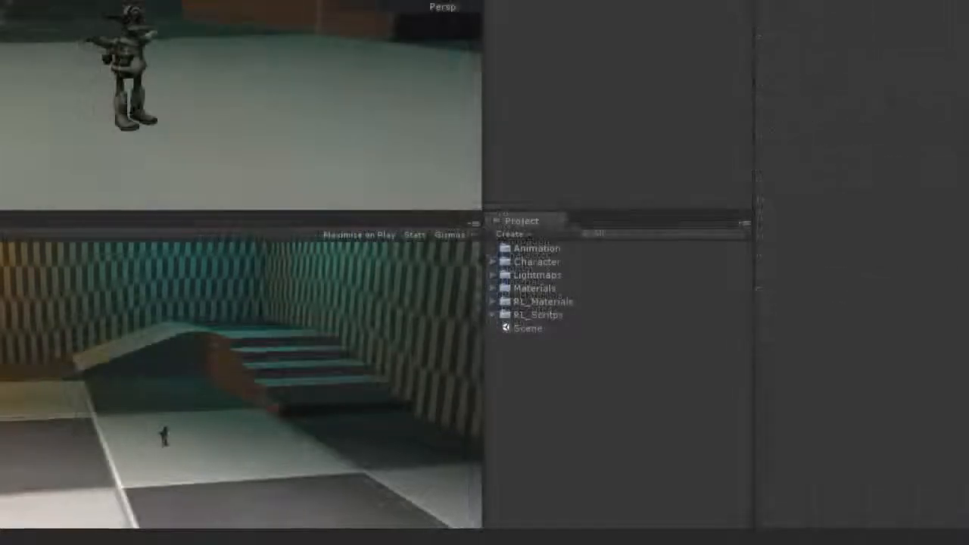
drag(35, 303, 528, 248)
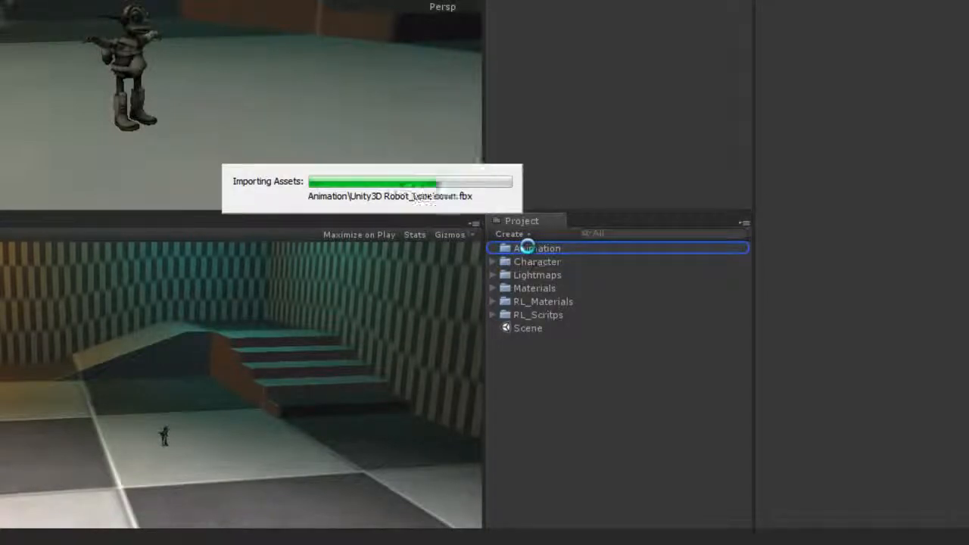
- Assign the Agree clip from Unity3D Robot_Agree to the scene robot's Animation component and test it in play mode
click(504, 262)
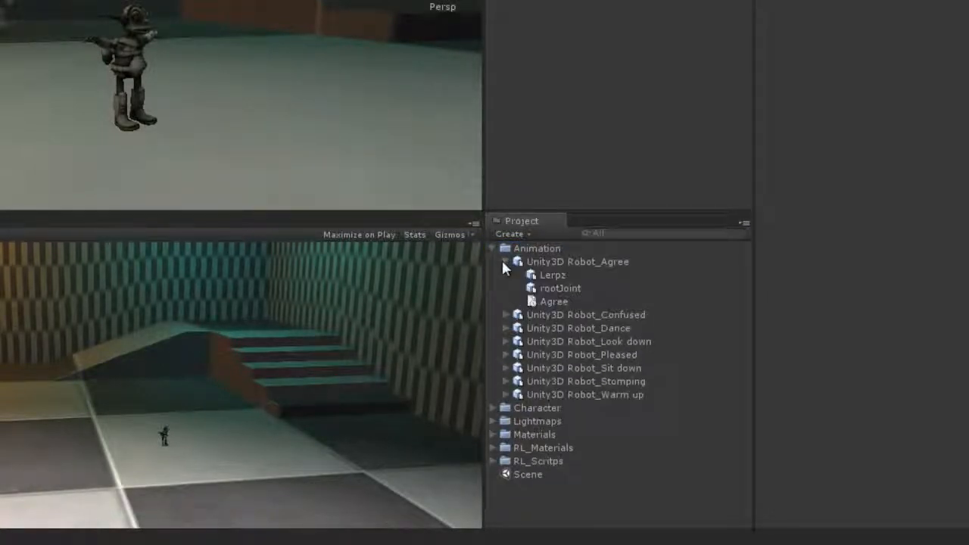
click(543, 302)
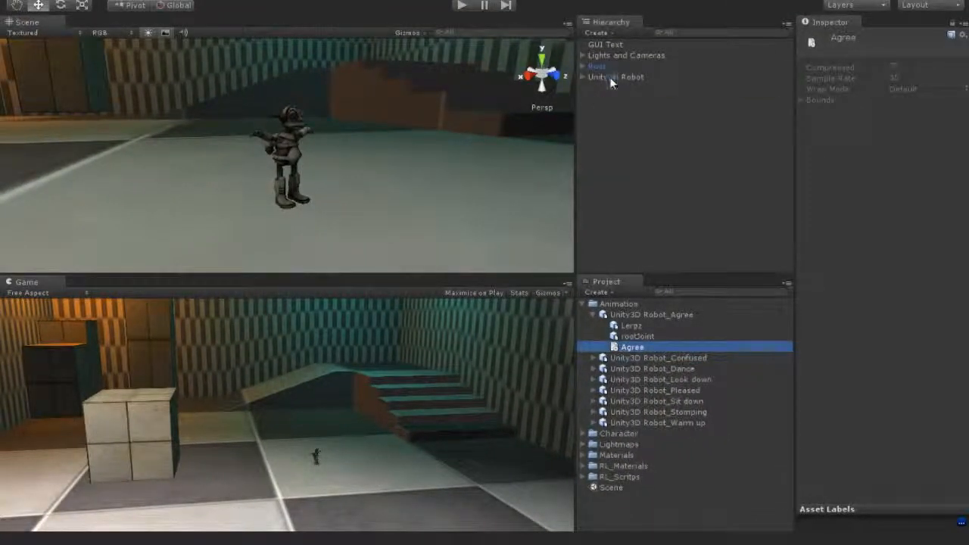
click(611, 78)
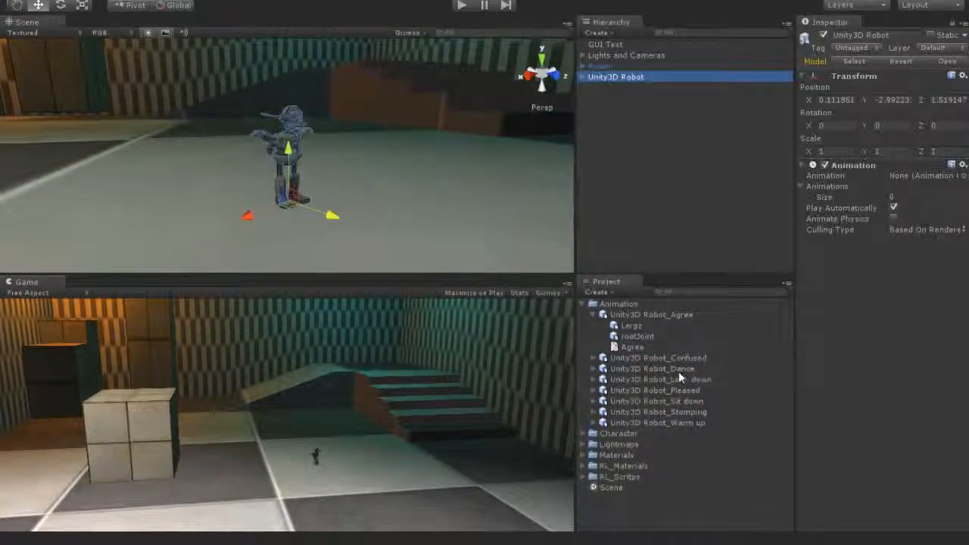
drag(642, 350, 920, 175)
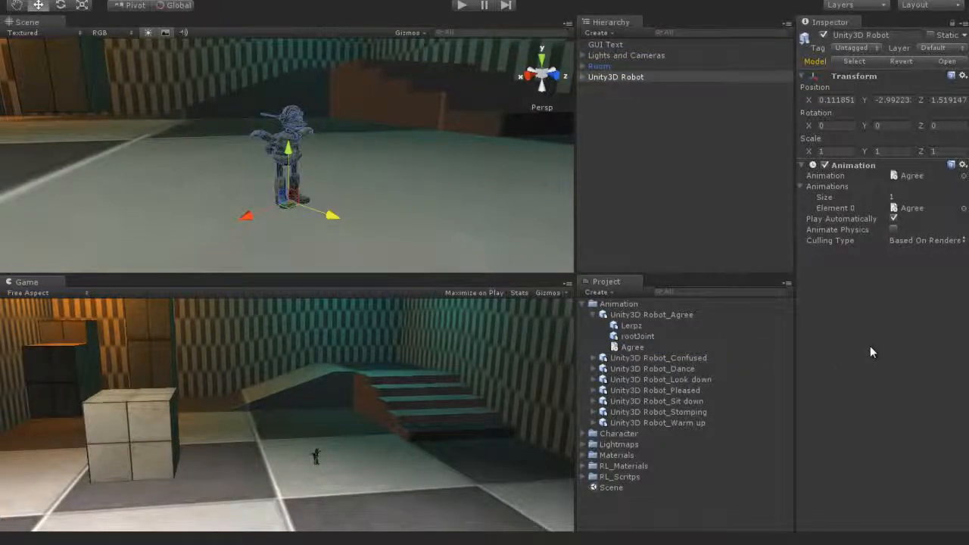
click(462, 6)
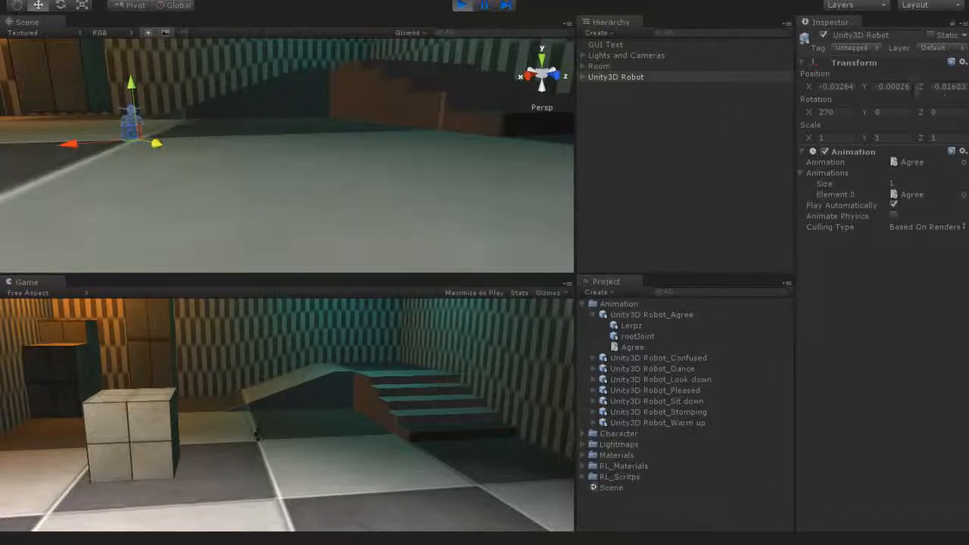
click(462, 6)
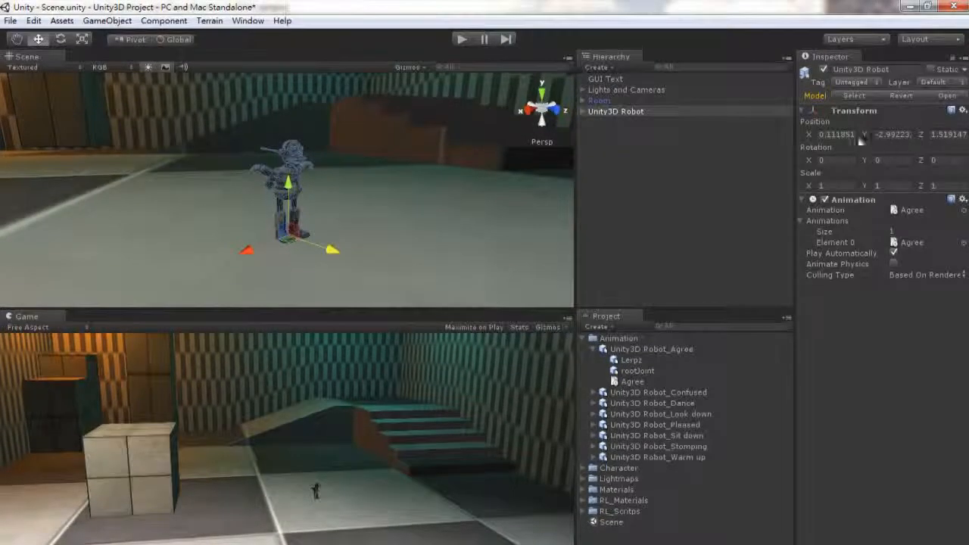
- Create an empty game object and name it Dummy
click(94, 25)
click(106, 37)
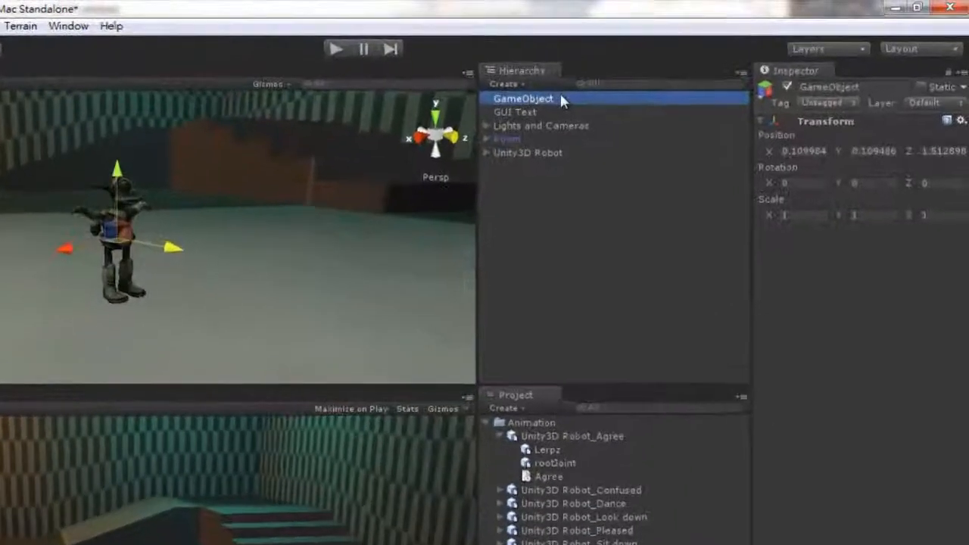
click(642, 79)
text(D)
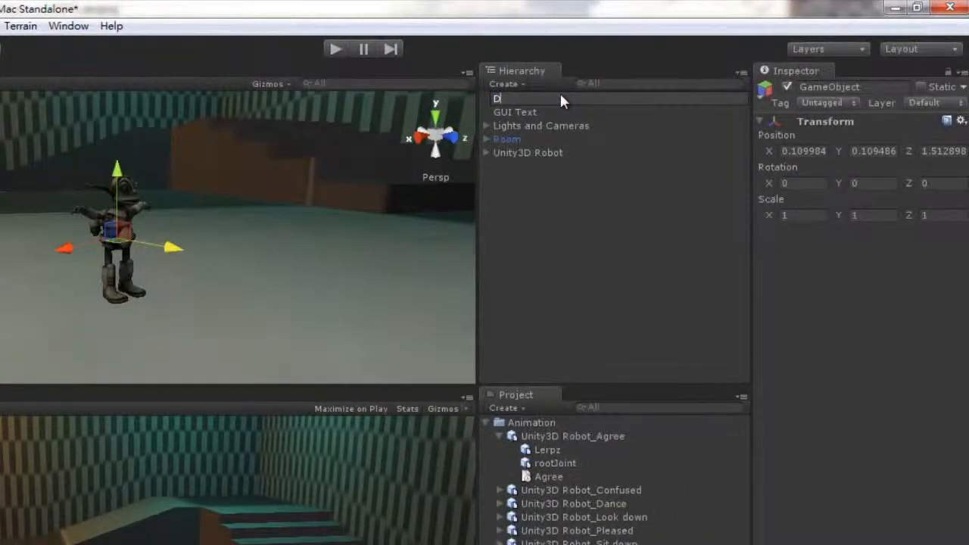
text(ummy)
key(Return)
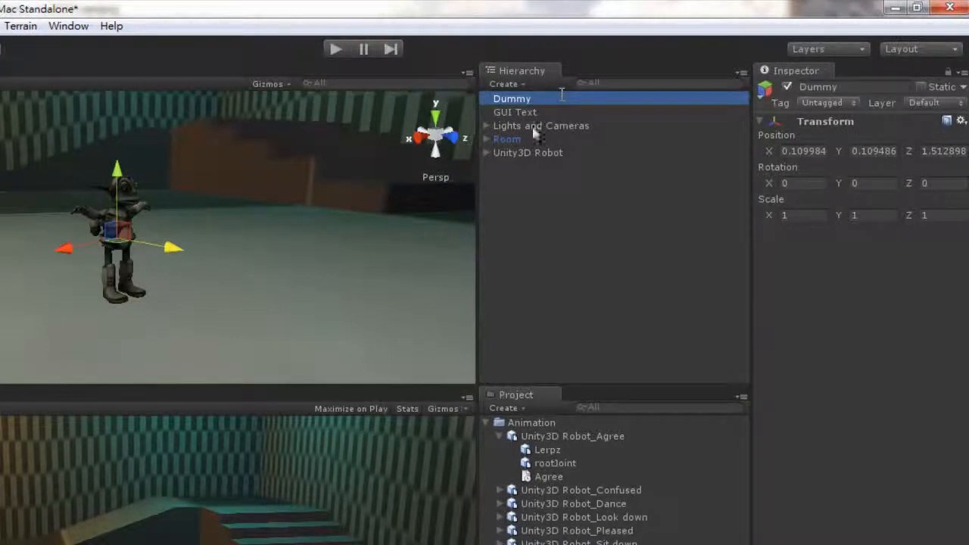
- Parent the Unity3D Robot under Dummy and set the robot's X, Y and Z position to 0
drag(512, 150, 500, 107)
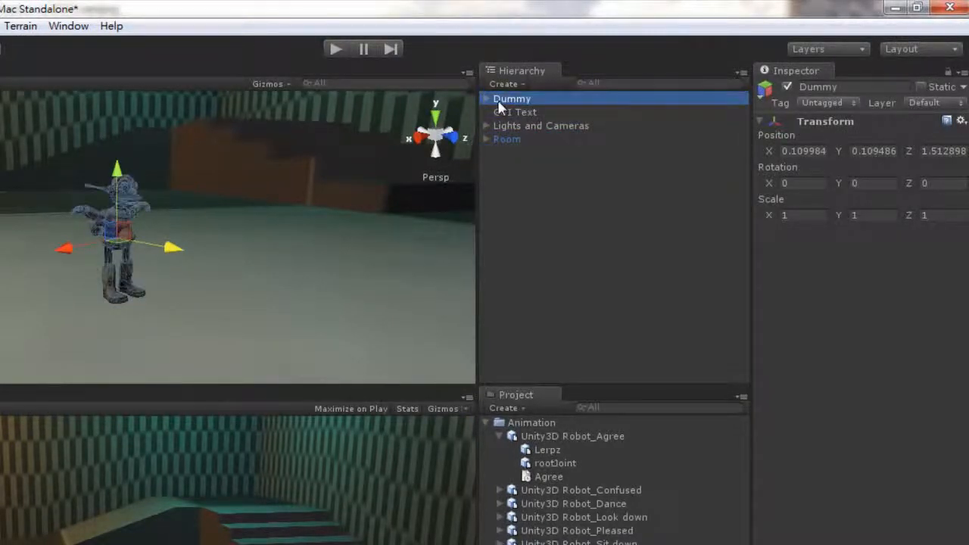
click(486, 100)
click(522, 112)
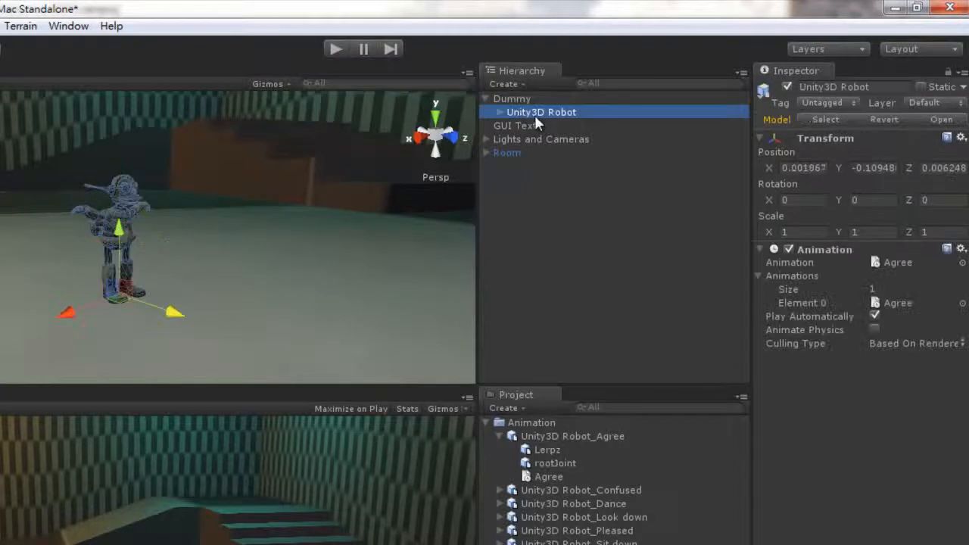
click(793, 170)
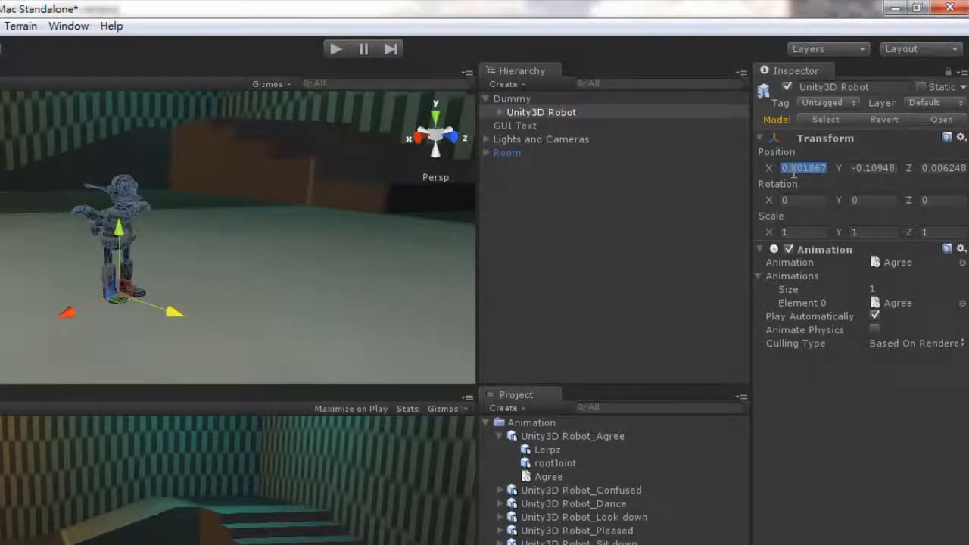
text(00)
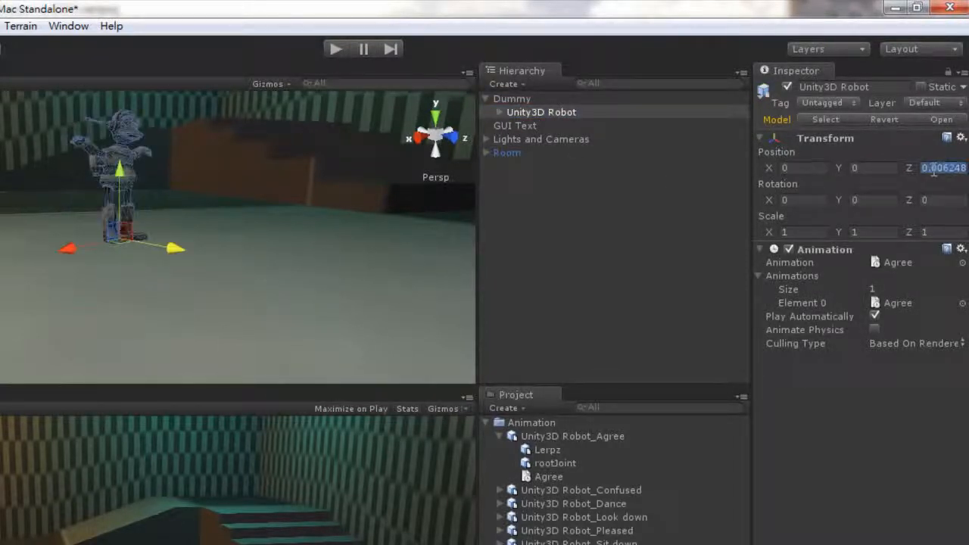
text(0)
- Lower the Dummy object with its robot and set its Y position to 0
click(517, 99)
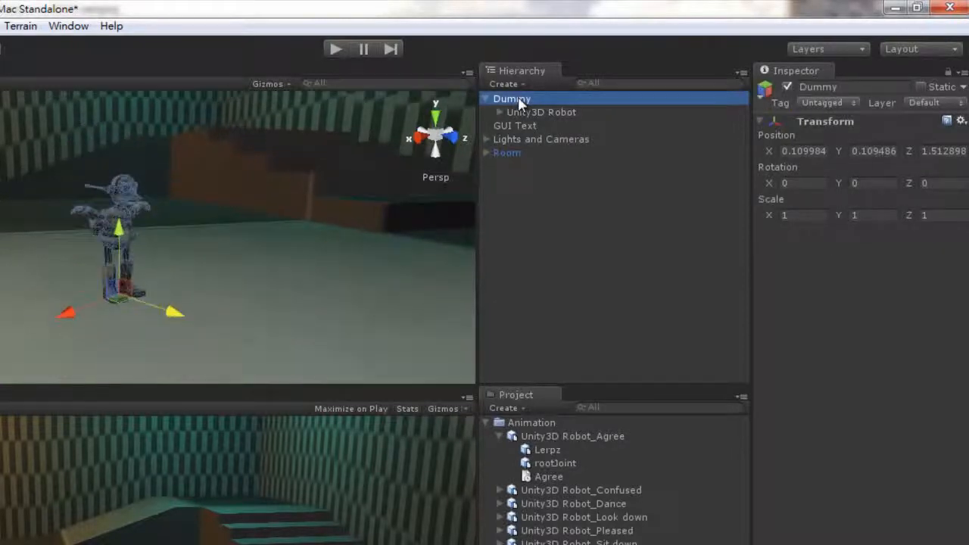
drag(117, 237, 123, 274)
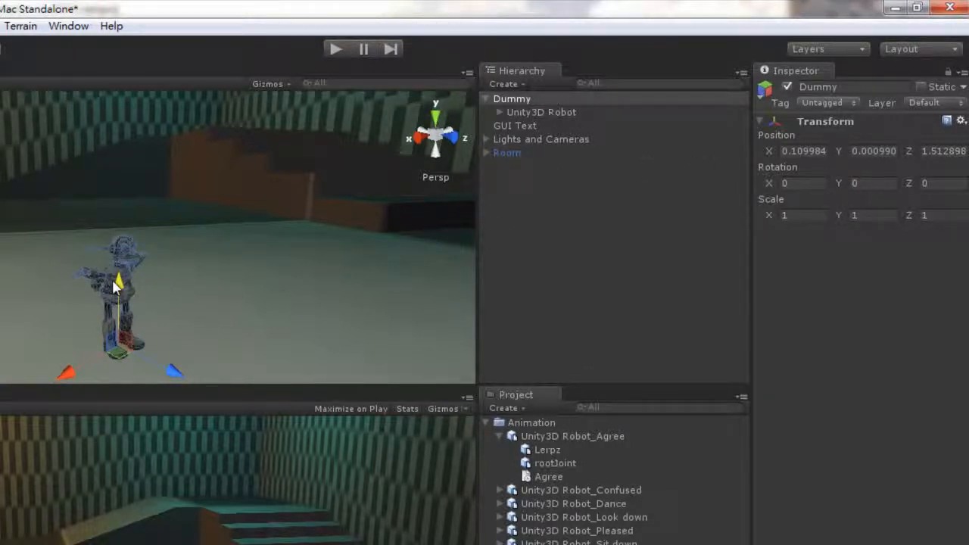
drag(112, 281, 115, 282)
click(868, 152)
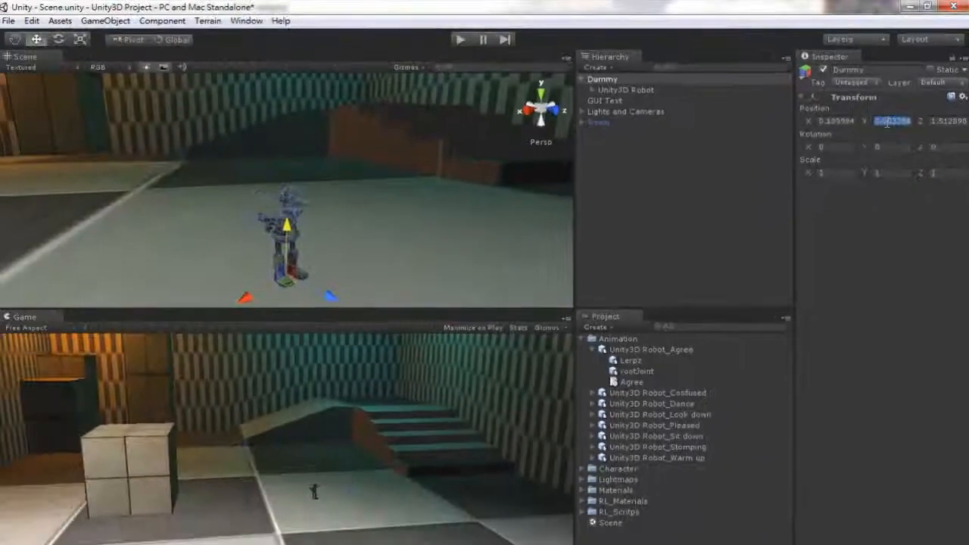
text(0)
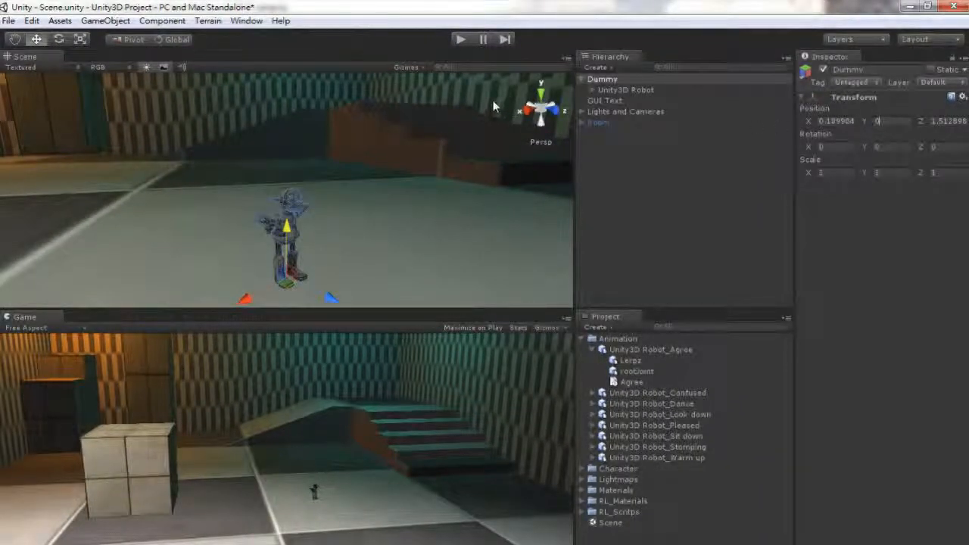
- Scale the Dummy object to 7 on the X, Y and Z axes and frame it in the Scene view
click(599, 80)
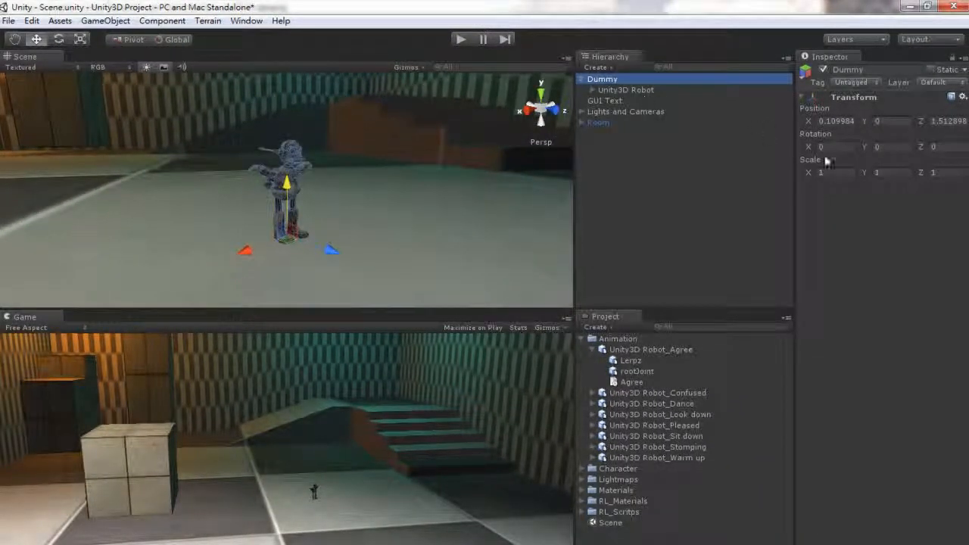
click(842, 172)
text(7)
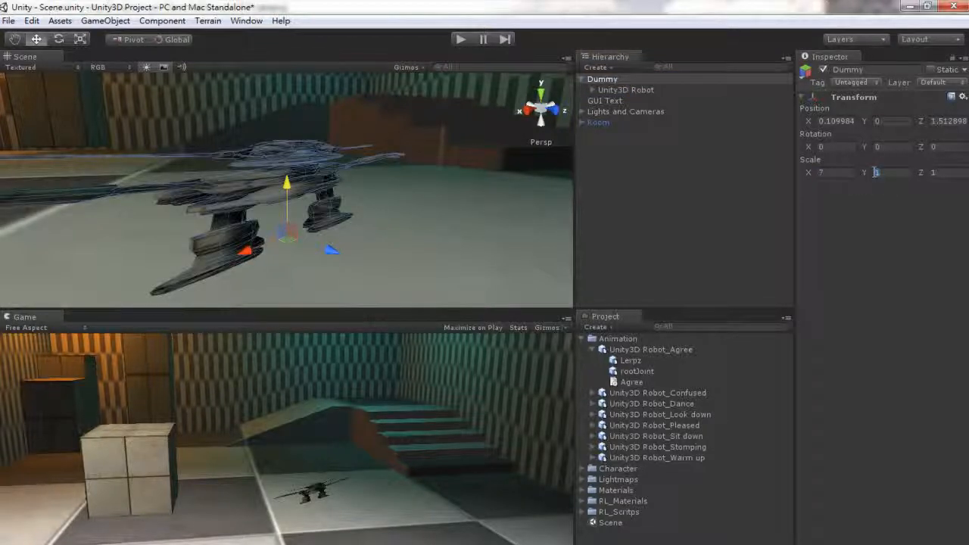
text(77)
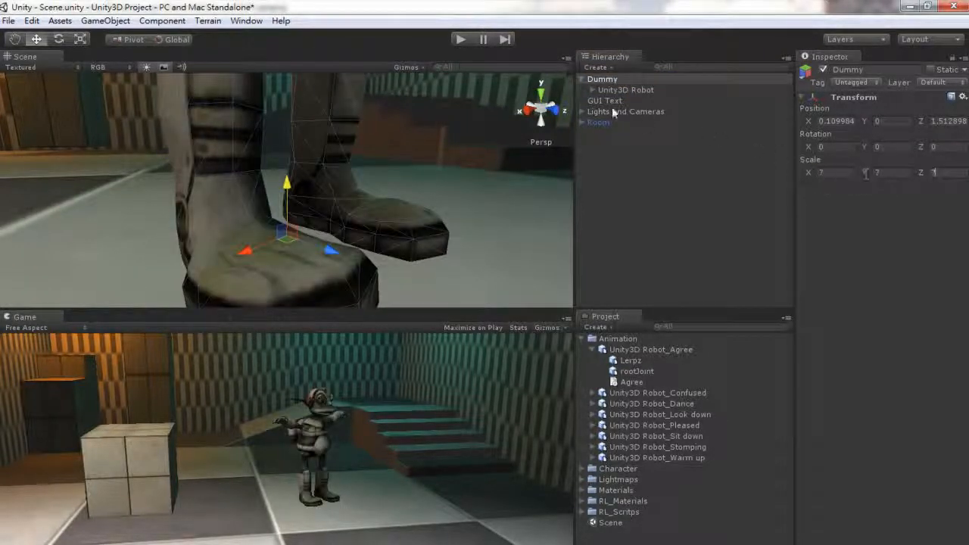
double_click(607, 81)
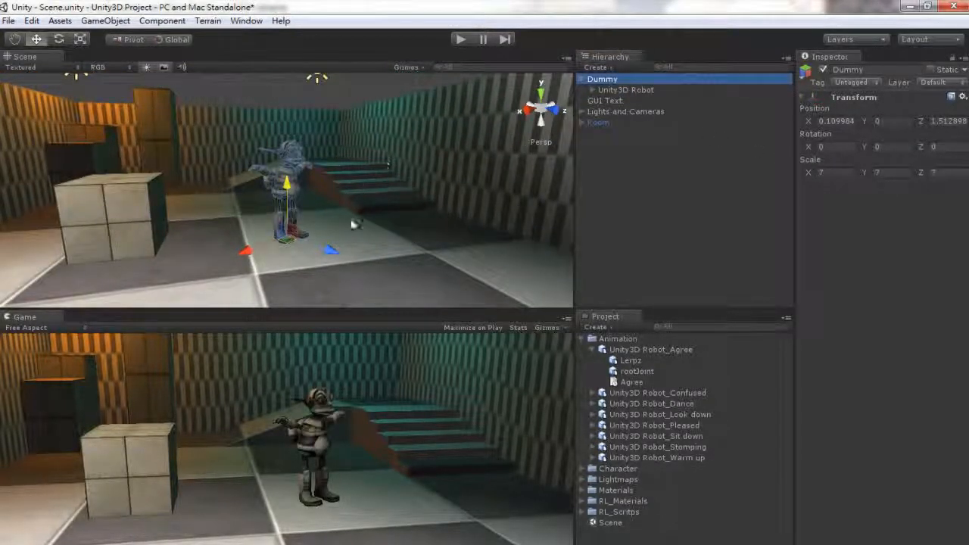
scroll(352, 221, up, 7)
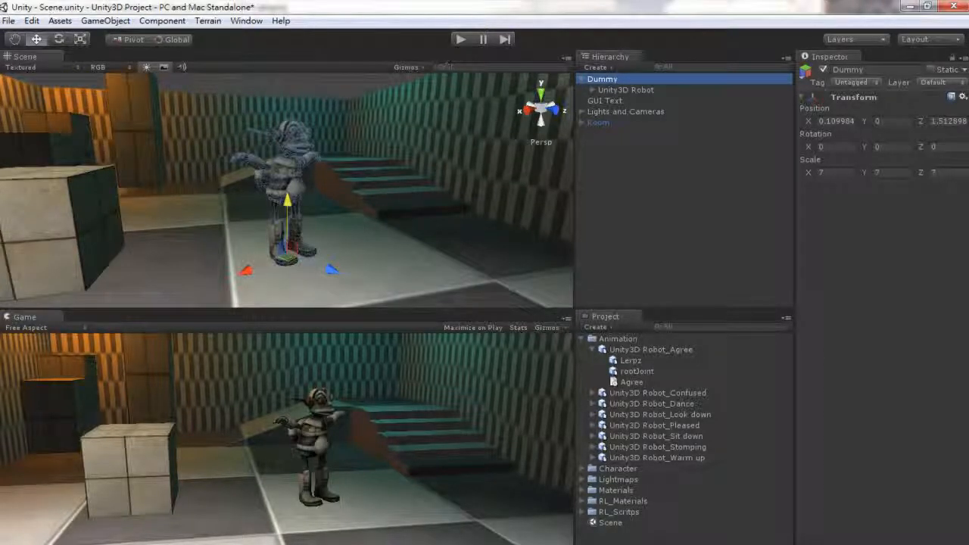
- Deselect everything and run play mode to check the enlarged robot's Agree animation in place
click(638, 173)
click(458, 39)
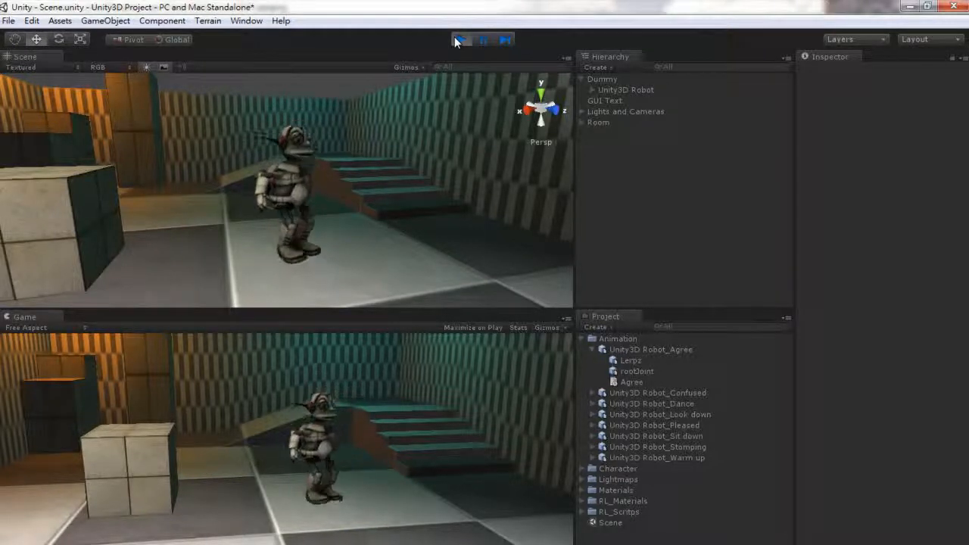
click(458, 39)
- Assign the Confused clip from Unity3D Robot_Confused to the robot's Animation component and test it in play mode
click(620, 90)
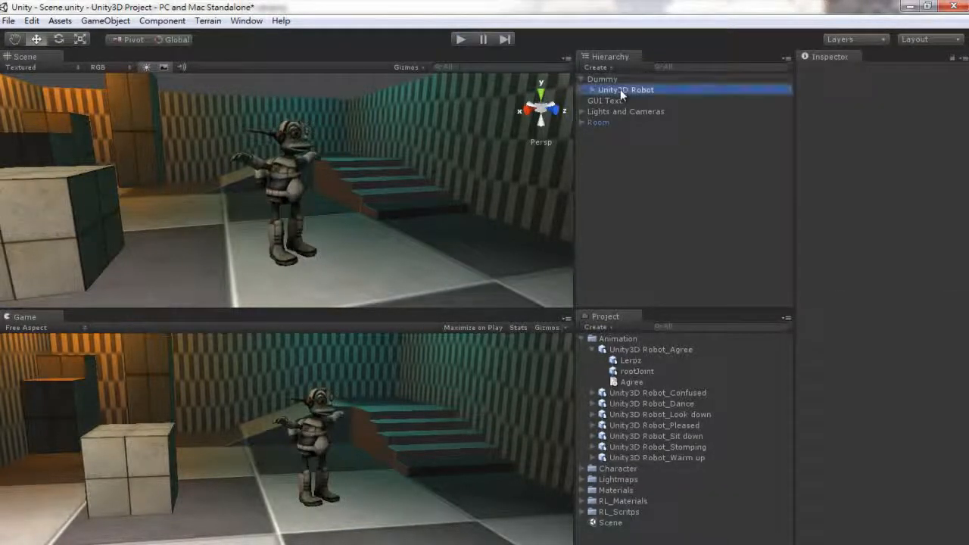
click(594, 351)
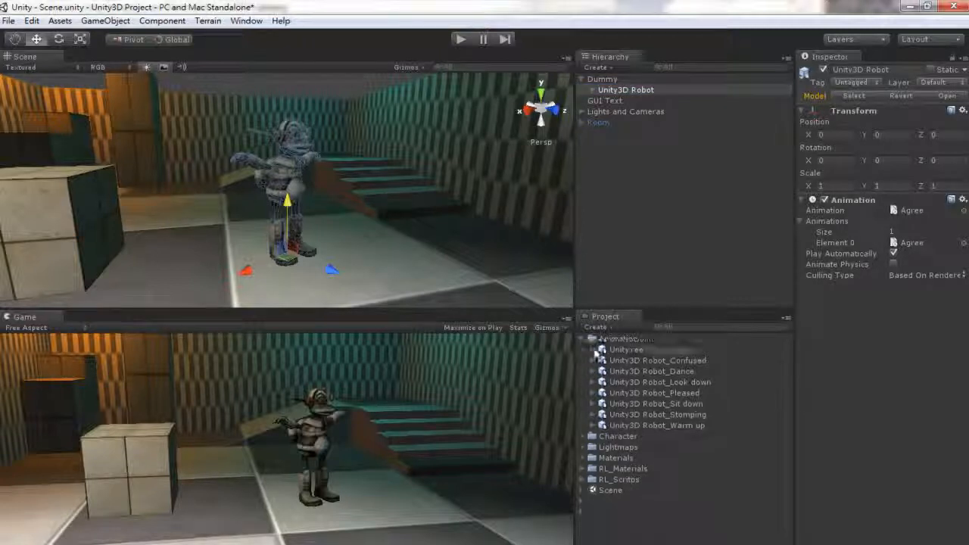
click(593, 361)
drag(633, 393, 856, 390)
click(460, 41)
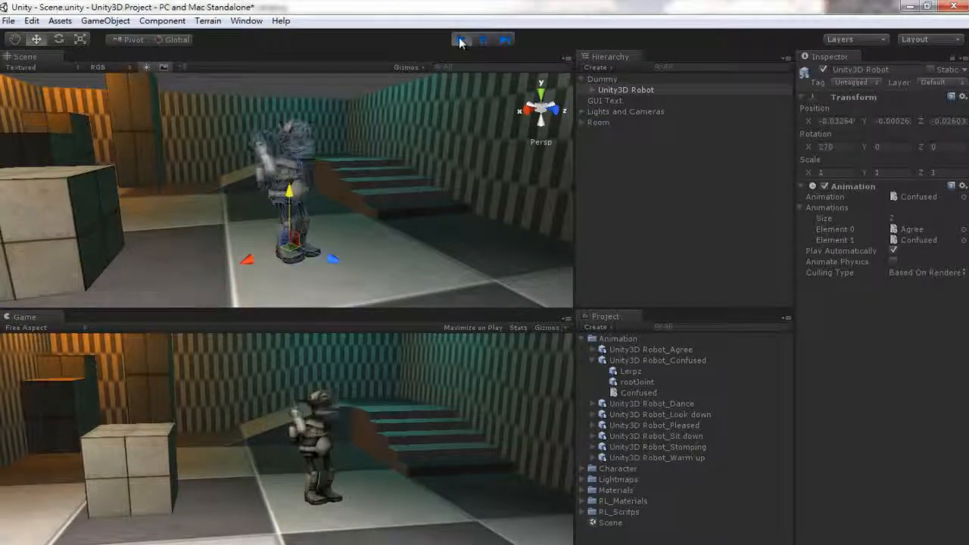
- Stop play mode, assign the Dance clip from Unity3D Robot_Dance to the robot's Animation component and test it in play mode
click(460, 40)
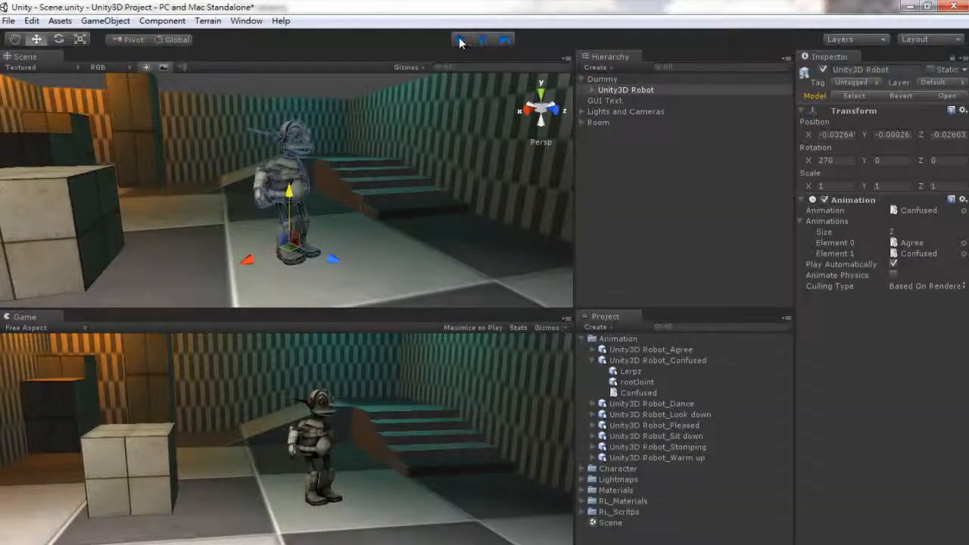
click(592, 361)
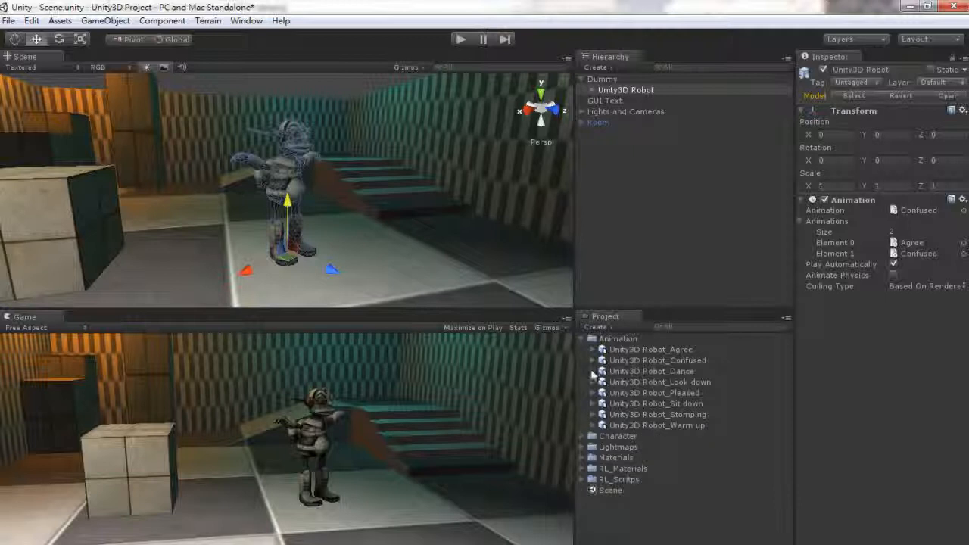
click(593, 372)
drag(630, 407, 815, 387)
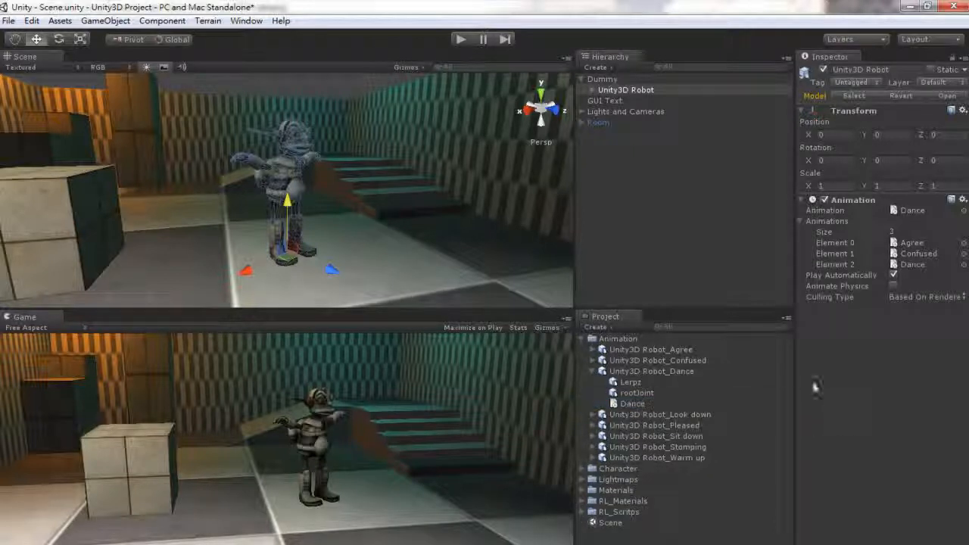
click(460, 41)
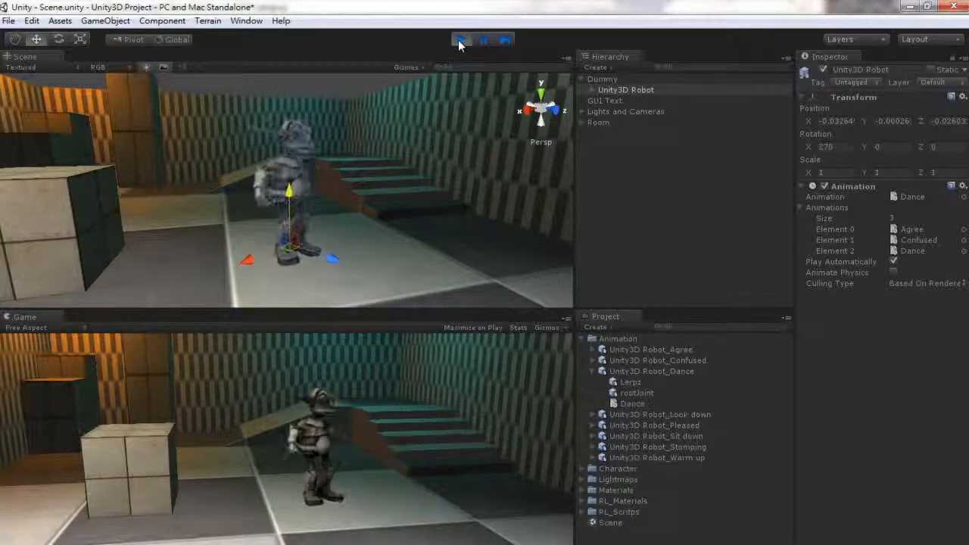
click(458, 40)
- Assign the Look down clip from Unity3D Robot_Look down as the robot's default animation and start play mode to test it
click(593, 371)
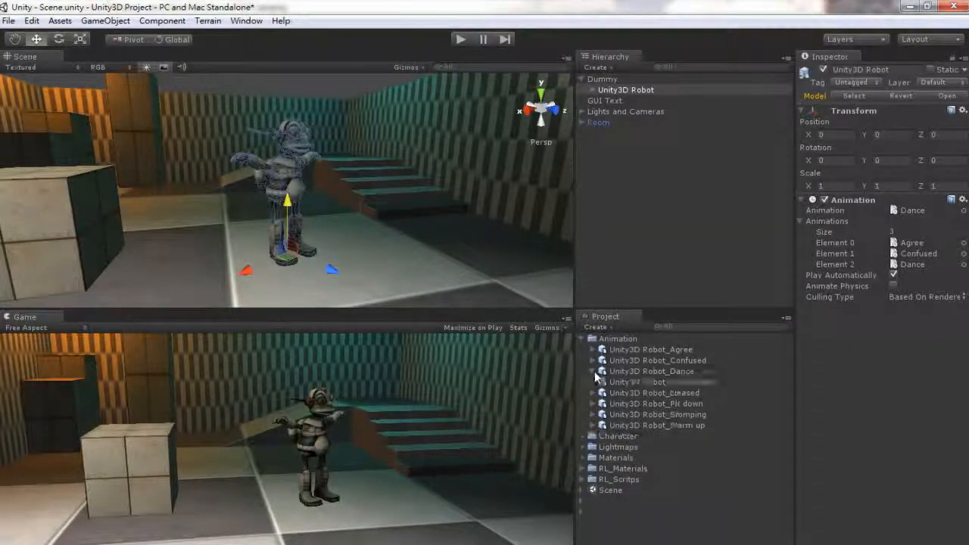
click(592, 382)
drag(621, 415, 917, 210)
click(460, 40)
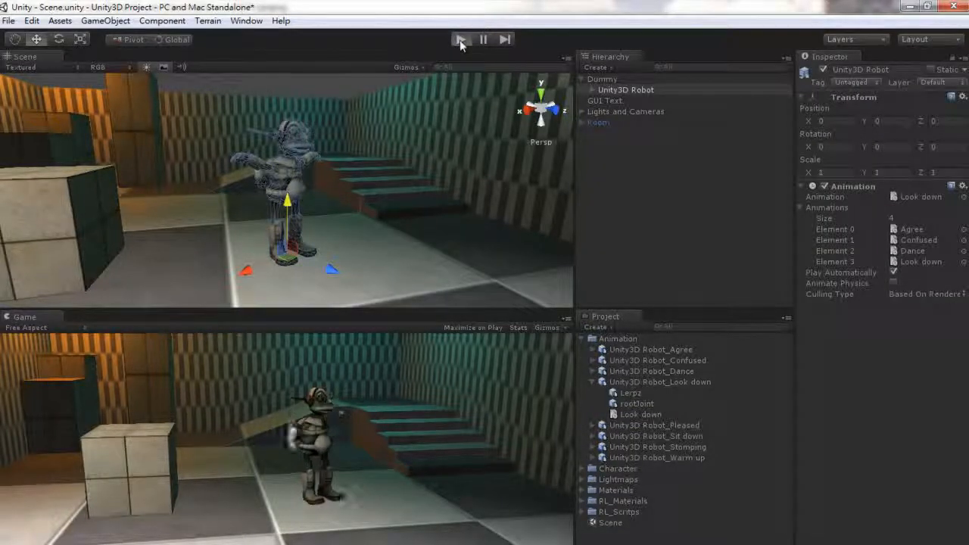